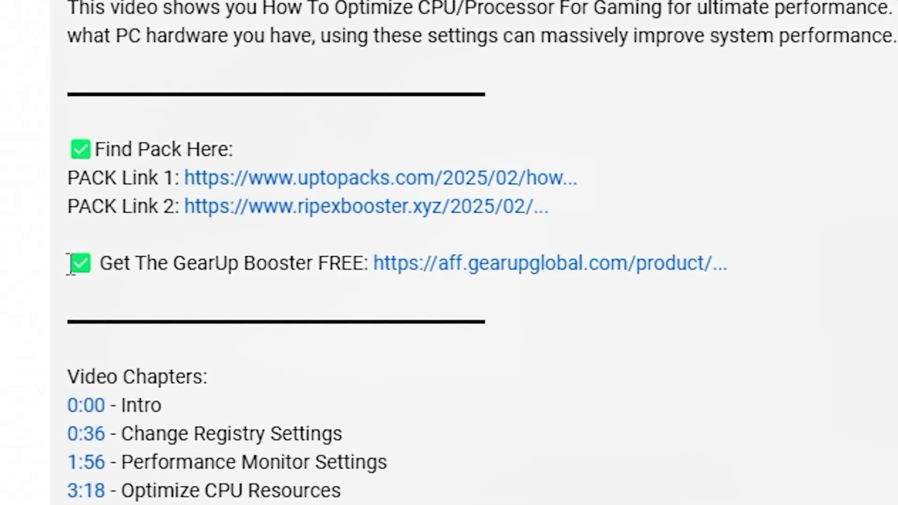
Open Performance Monitor from search and expand Data Collector Sets to User Defined.
left_click_drag(72, 261, 665, 299)
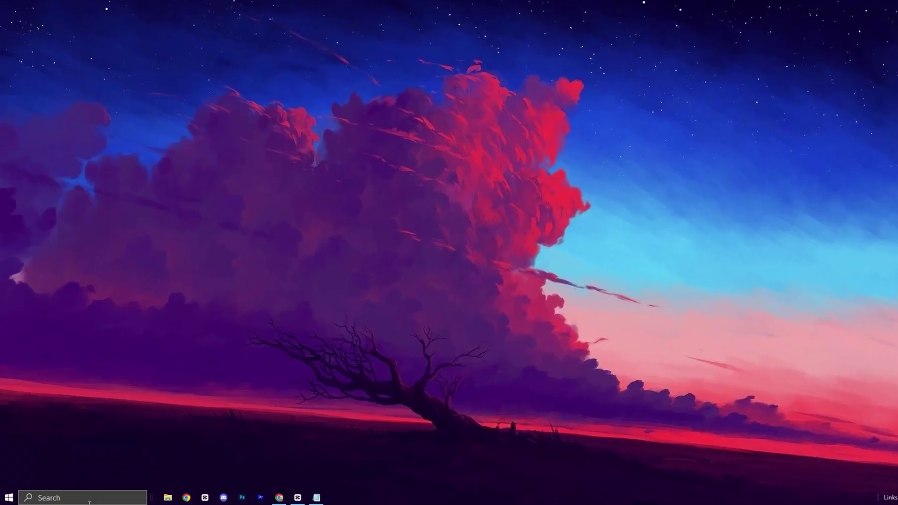
left_click(88, 497)
type("photoser")
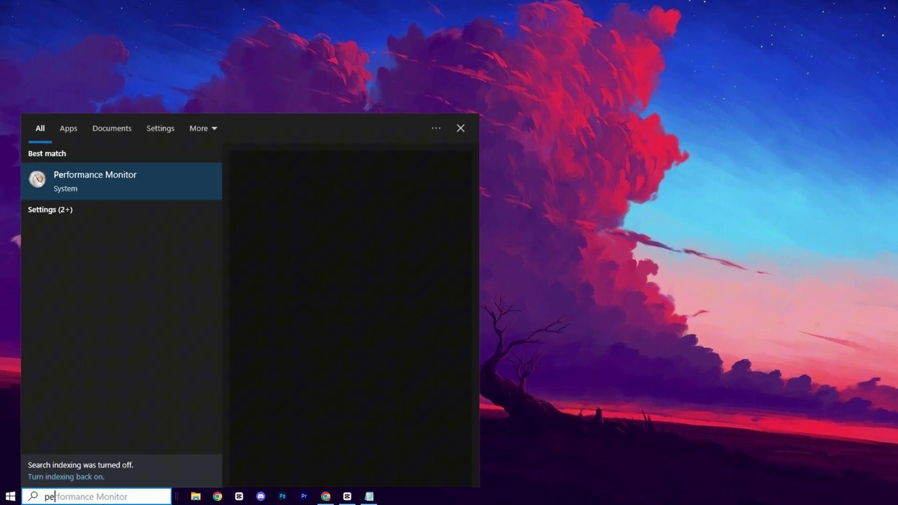
type("f")
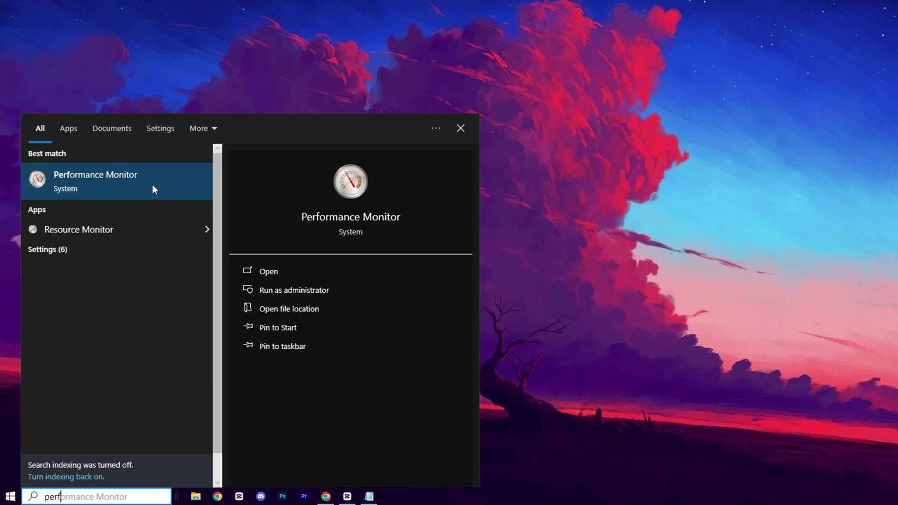
left_click(152, 184)
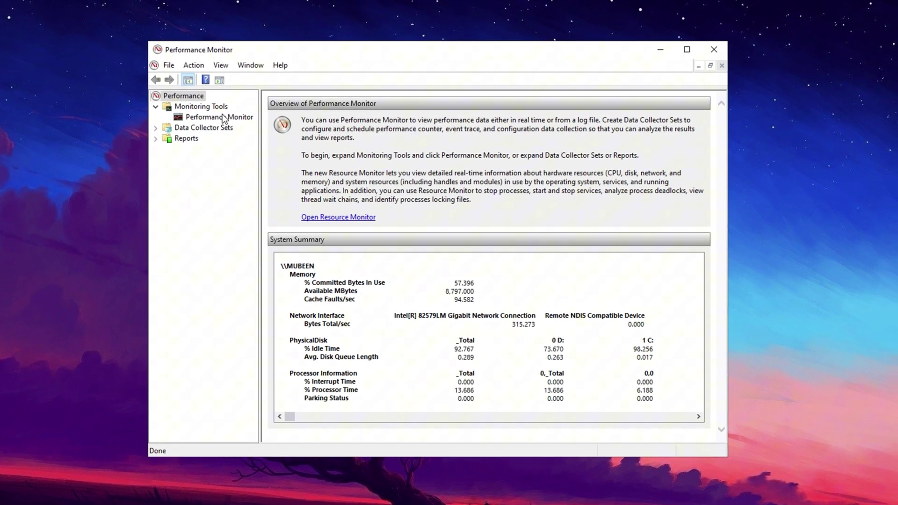
left_click(211, 127)
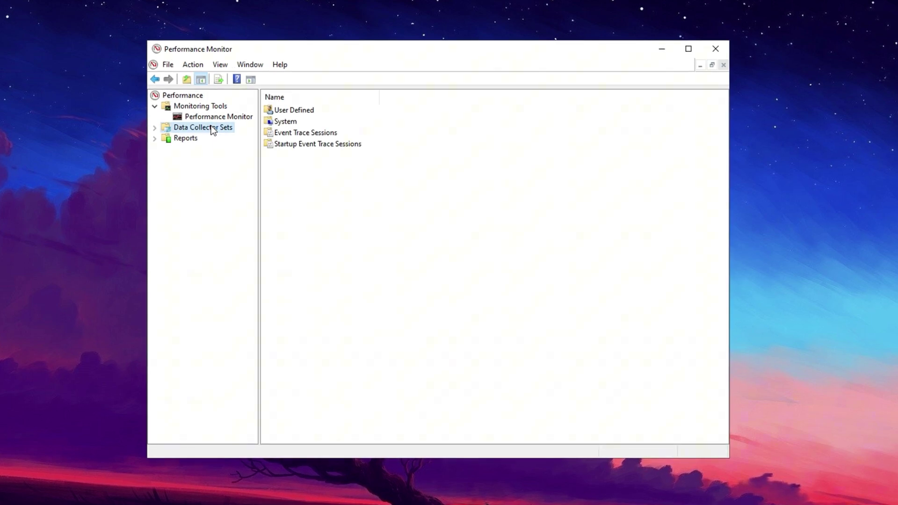
double_click(211, 126)
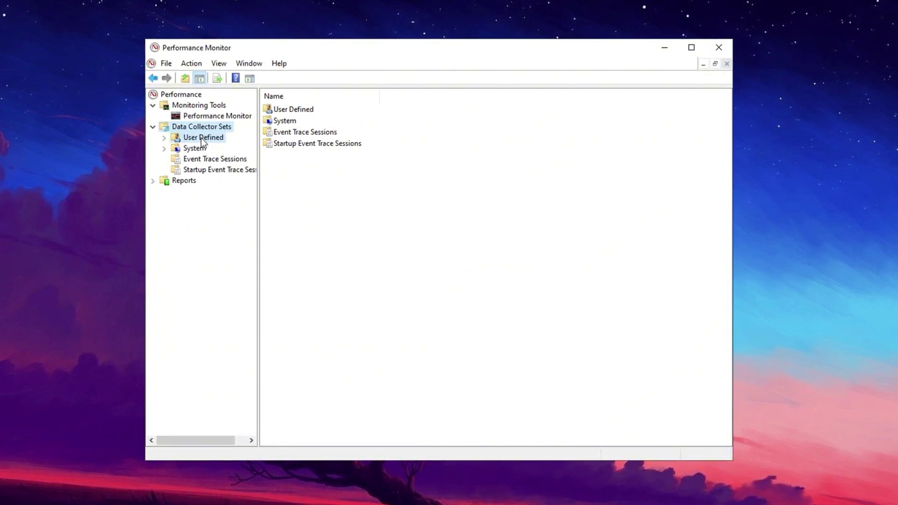
left_click(201, 138)
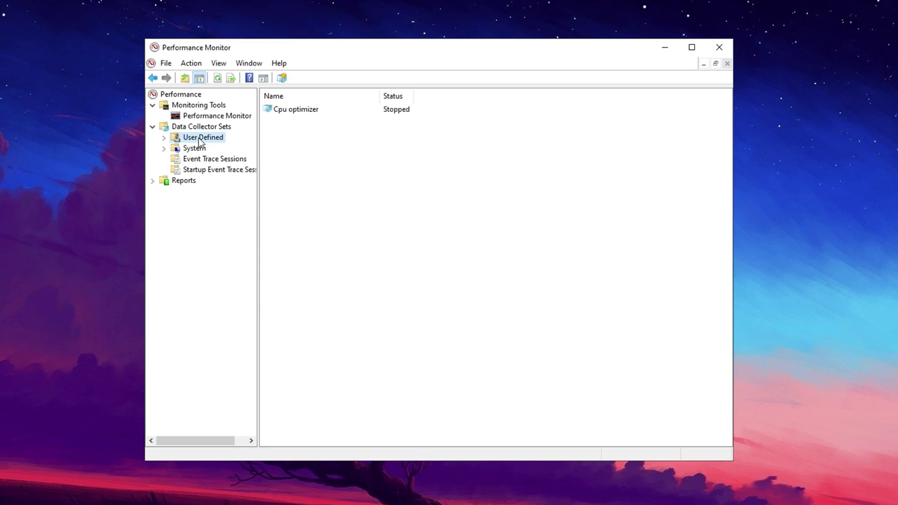
Create a manual data collector set named 'cpu boost' with performance counter logging.
right_click(382, 161)
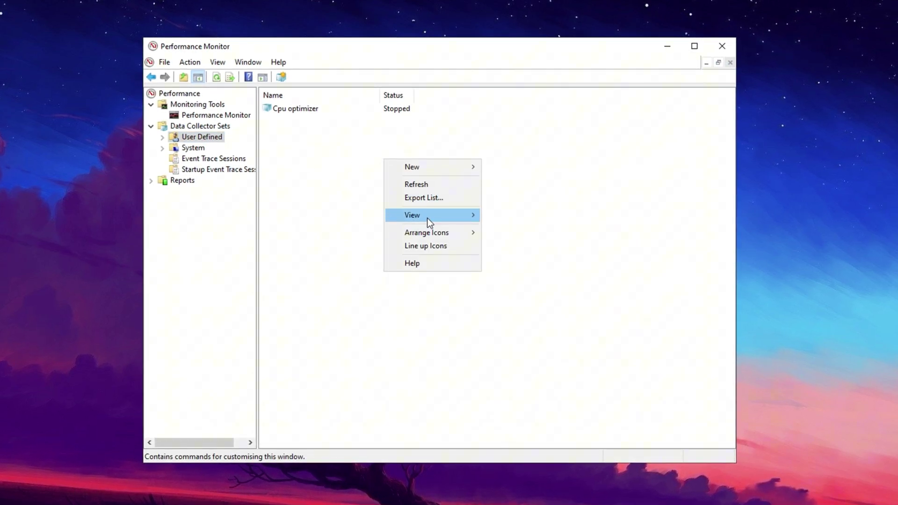
mouse_move(425, 171)
left_click(525, 170)
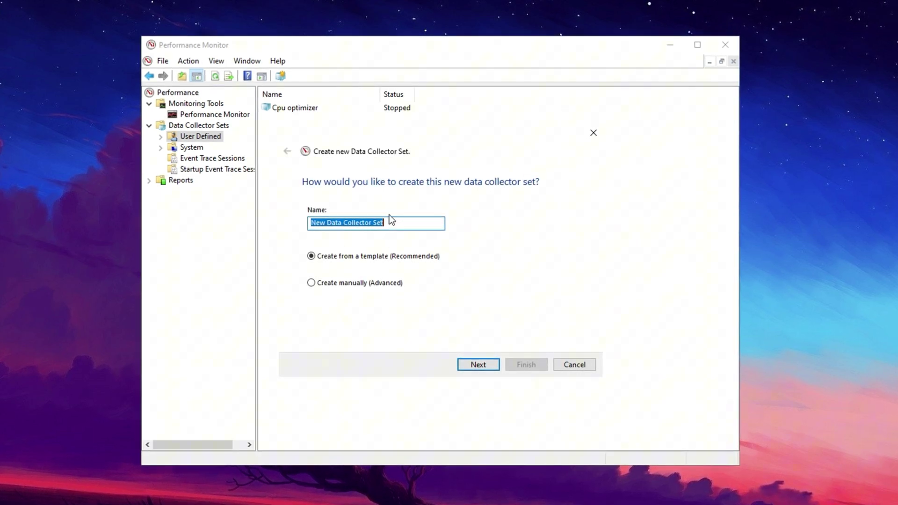
type("cpu boost")
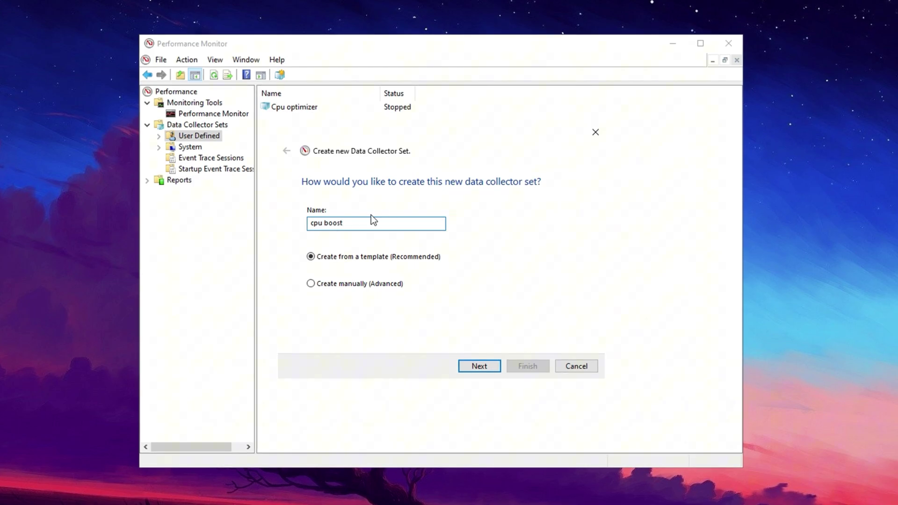
left_click(361, 284)
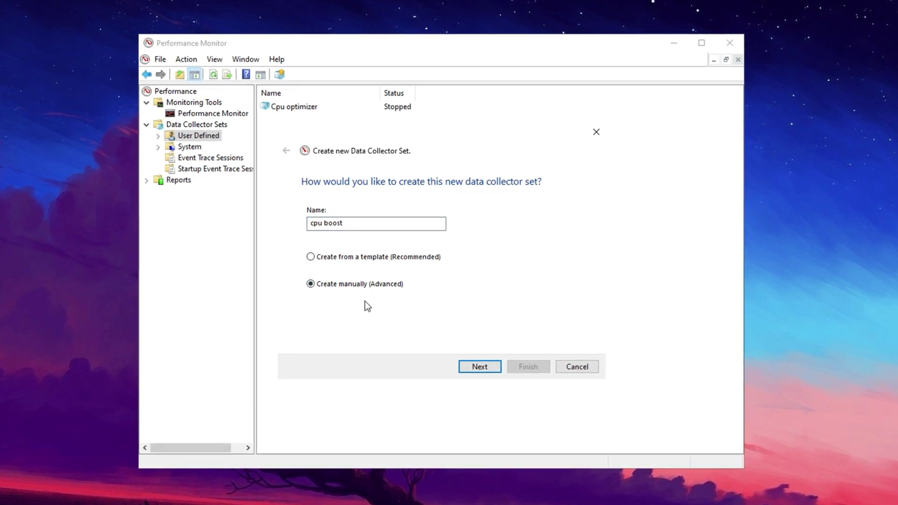
left_click(477, 368)
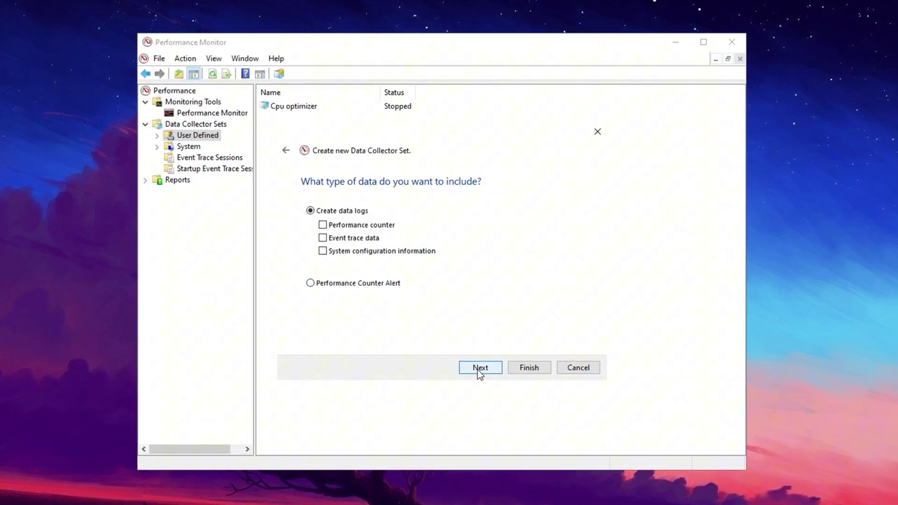
left_click(376, 227)
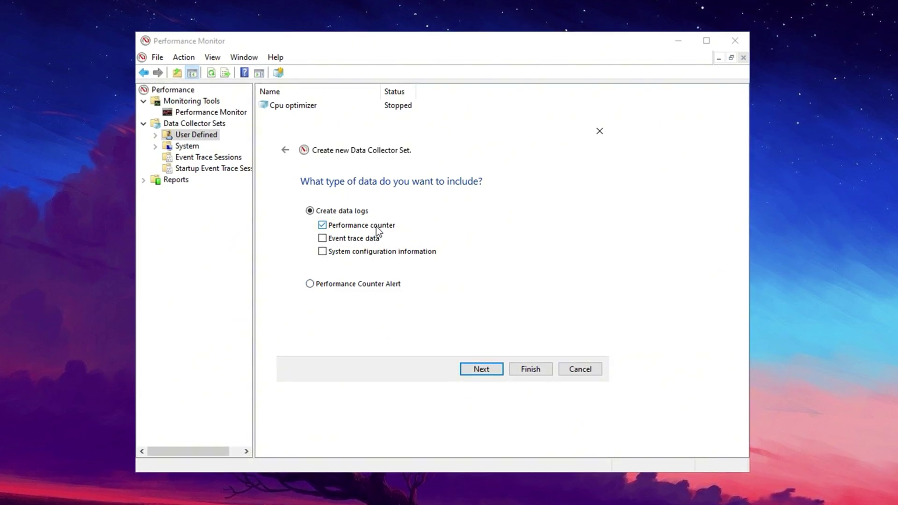
left_click(469, 374)
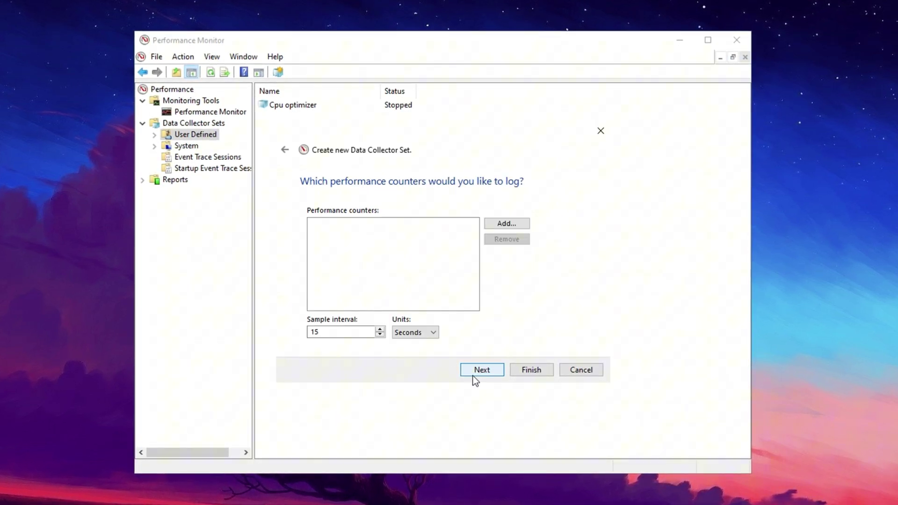
Add the Processor counter for instance 7 and finish creating the cpu boost set.
left_click(505, 224)
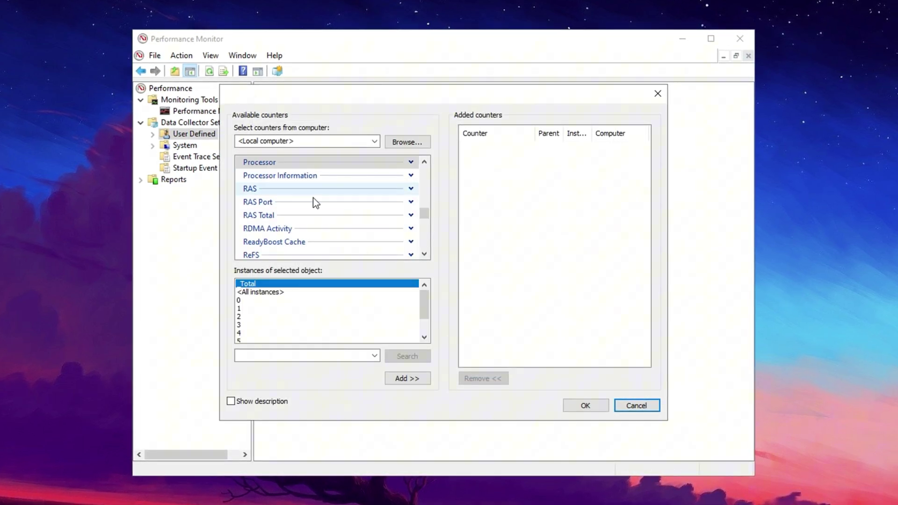
left_click(318, 166)
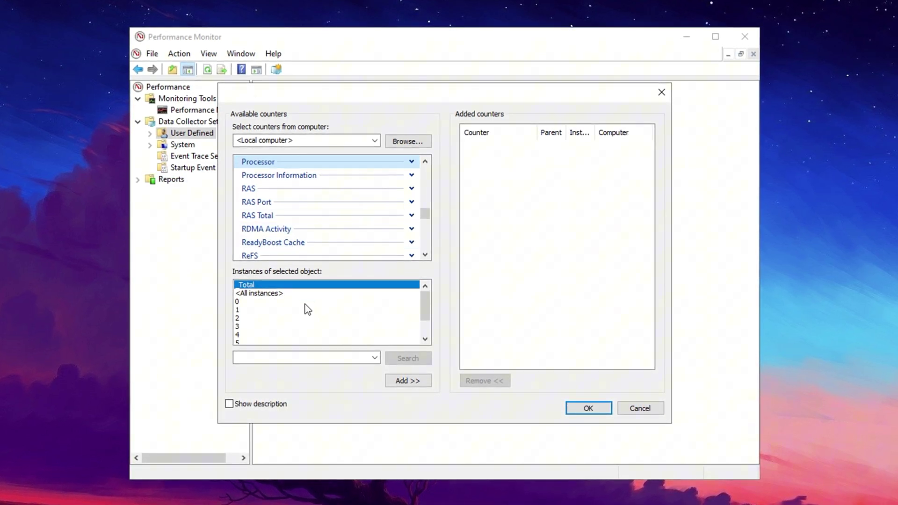
scroll(309, 310, "down", 1)
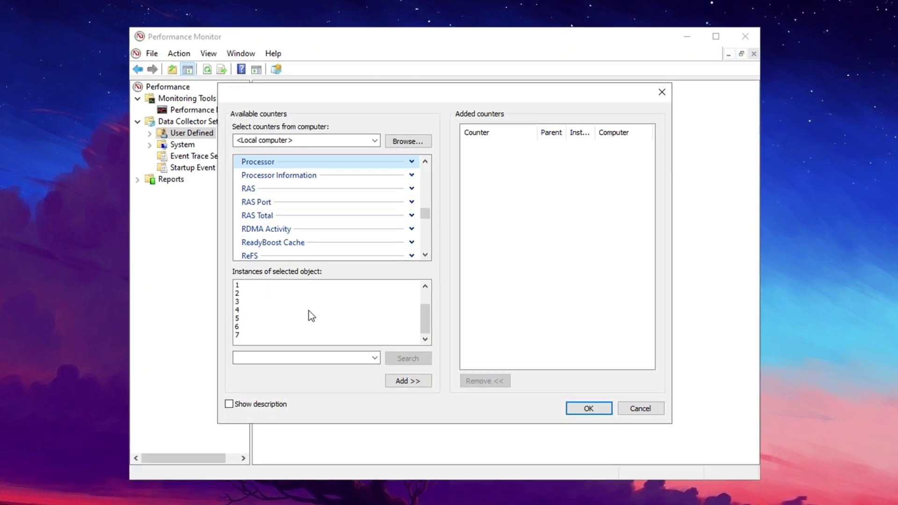
left_click(279, 337)
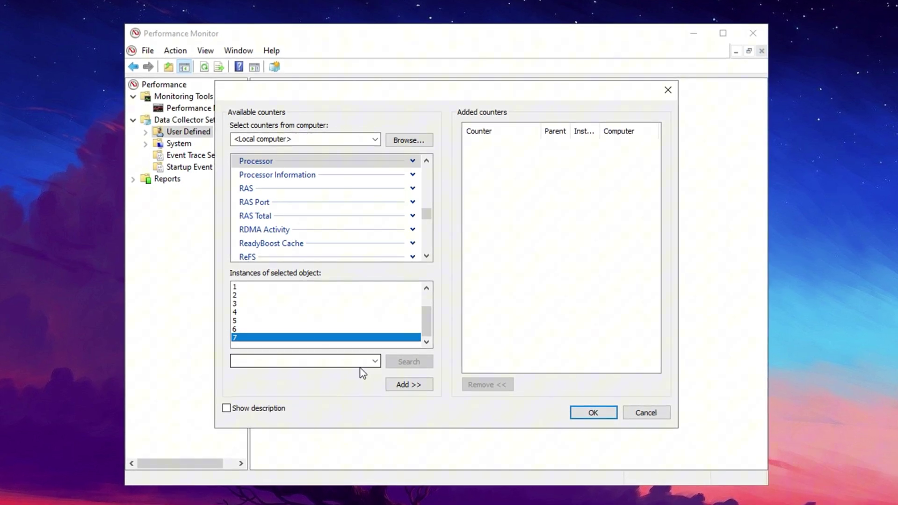
left_click(593, 413)
left_click(540, 378)
left_click(309, 101)
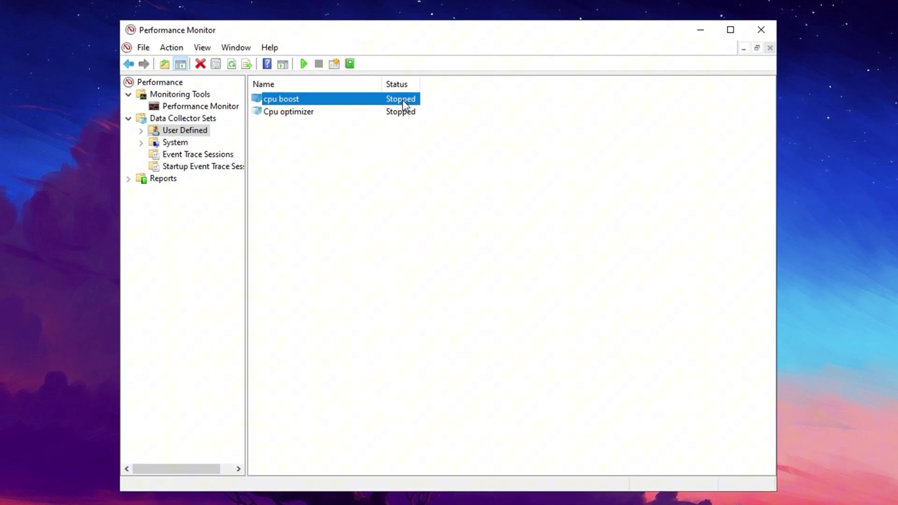
Start the cpu boost data collector set and open it.
right_click(298, 99)
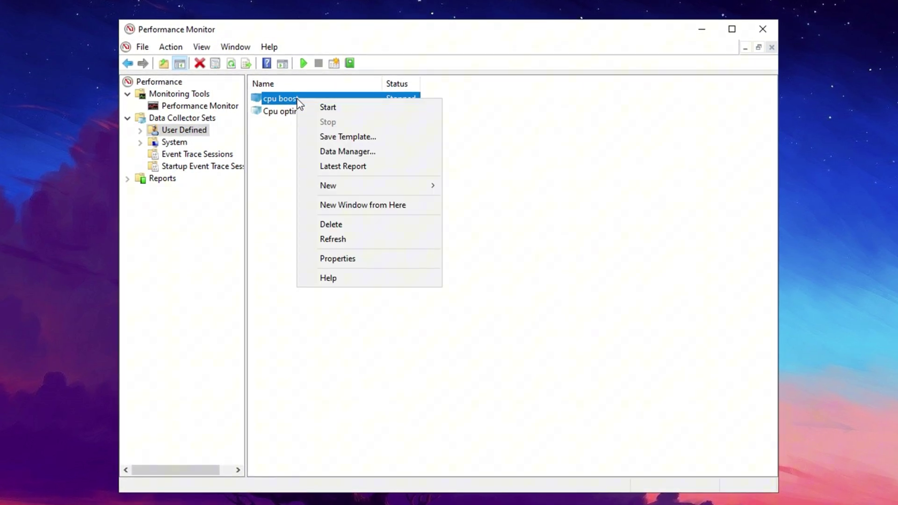
left_click(337, 107)
key("Return")
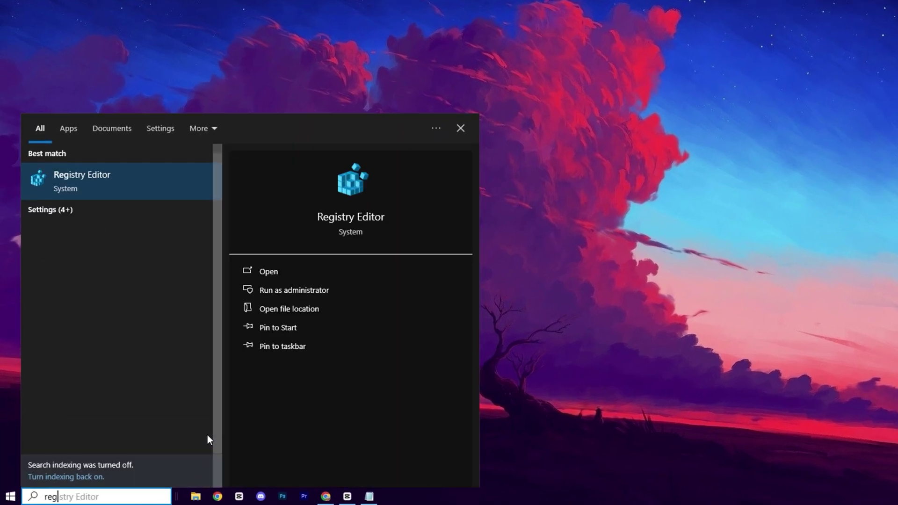
Run Registry Editor as administrator and go to the pasted PowerSettings key path.
left_click(285, 291)
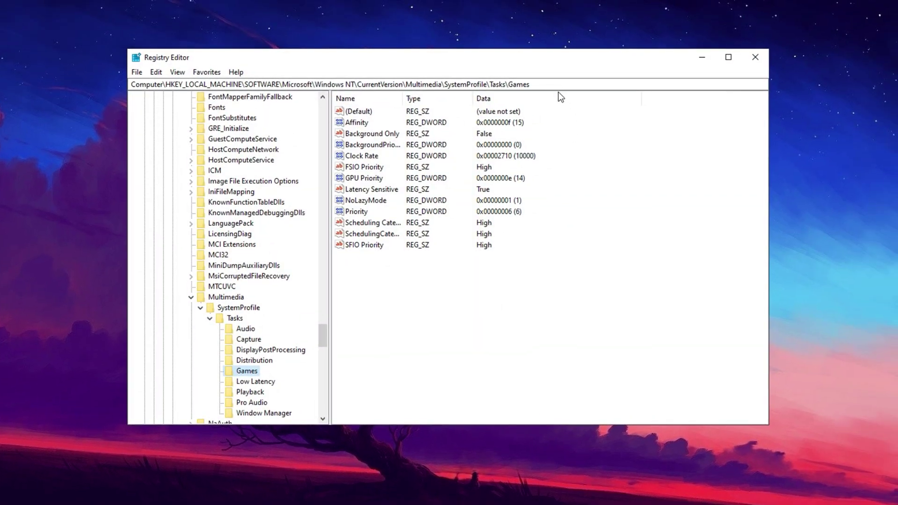
left_click_drag(556, 85, 112, 73)
key("ctrl+v")
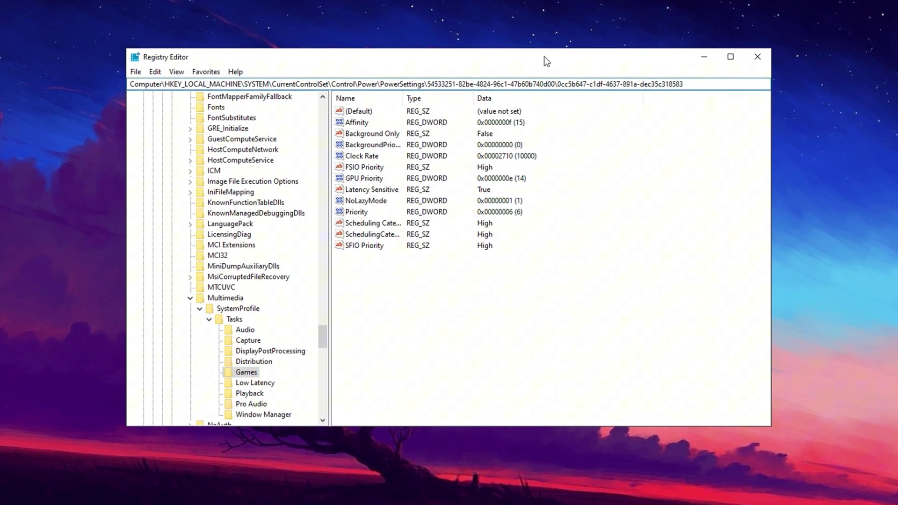
key("Return")
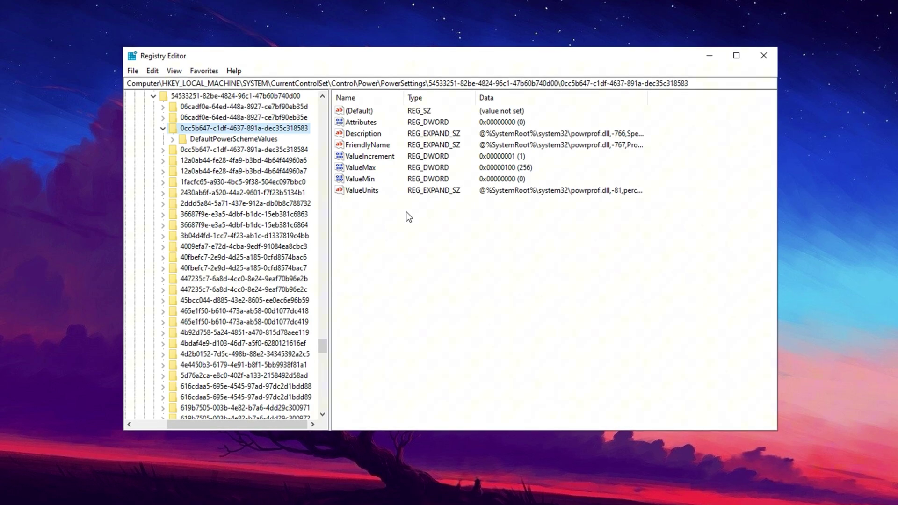
Confirm ValueMax at 0x100 (256) and ValueMin at 0.
left_click(360, 168)
double_click(360, 168)
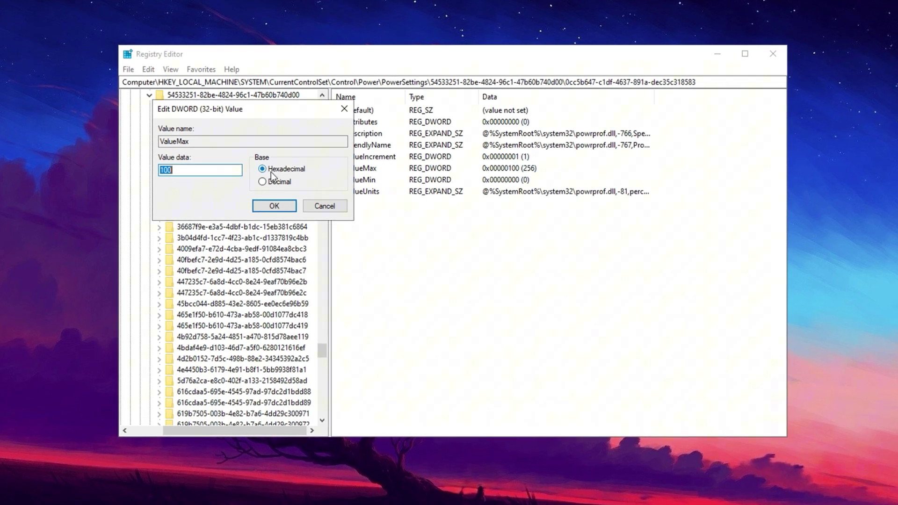
left_click(265, 211)
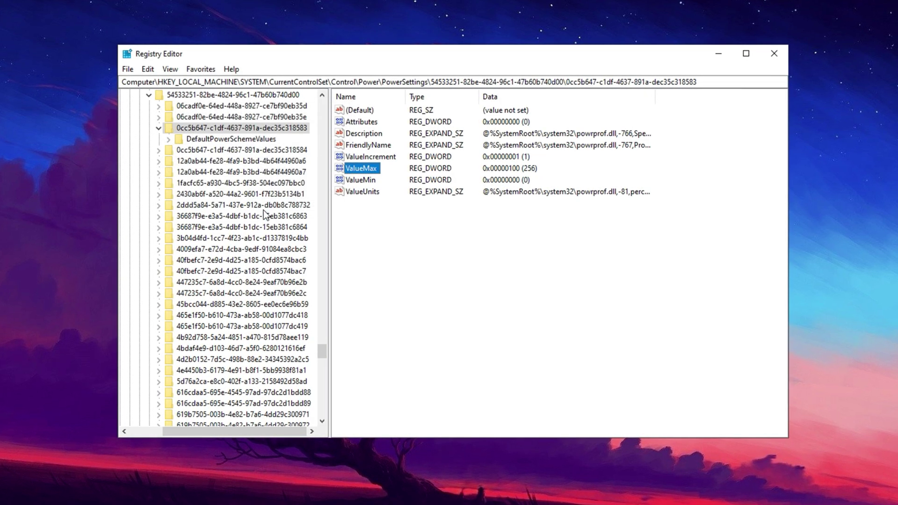
left_click(360, 181)
right_click(364, 181)
left_click(378, 187)
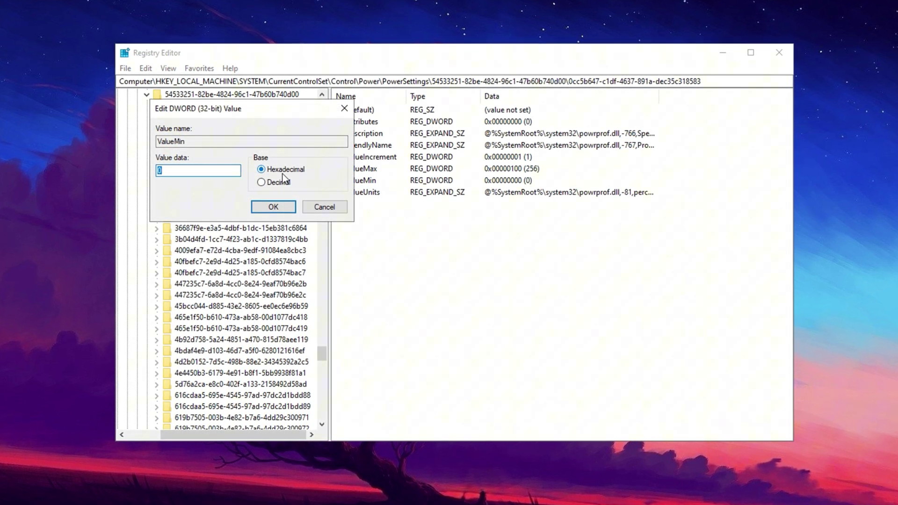
left_click(262, 208)
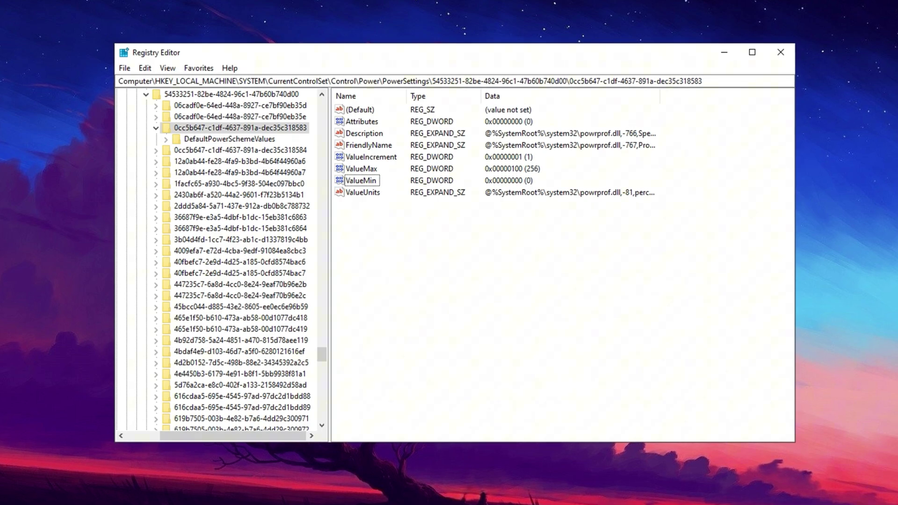
Copy the PriorityControl path from the notes and jump to that registry key.
key("alt+Tab")
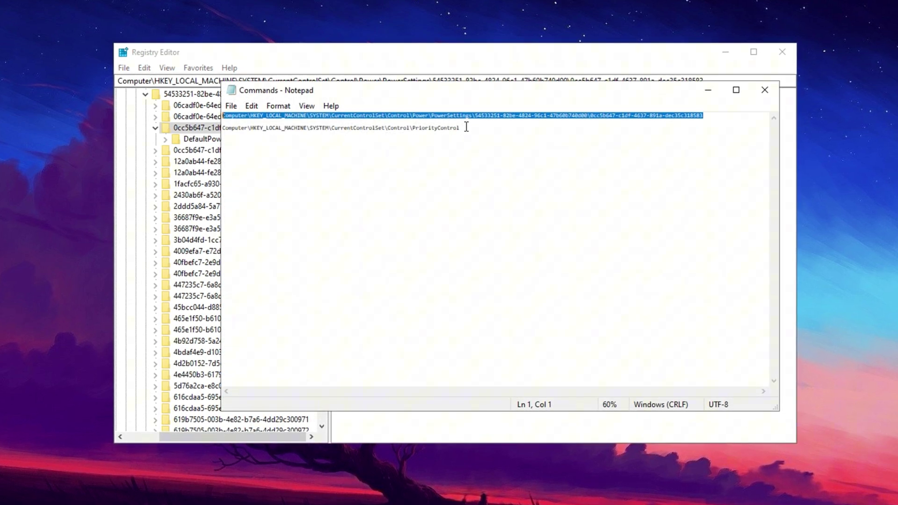
left_click_drag(467, 127, 207, 133)
key("ctrl+c")
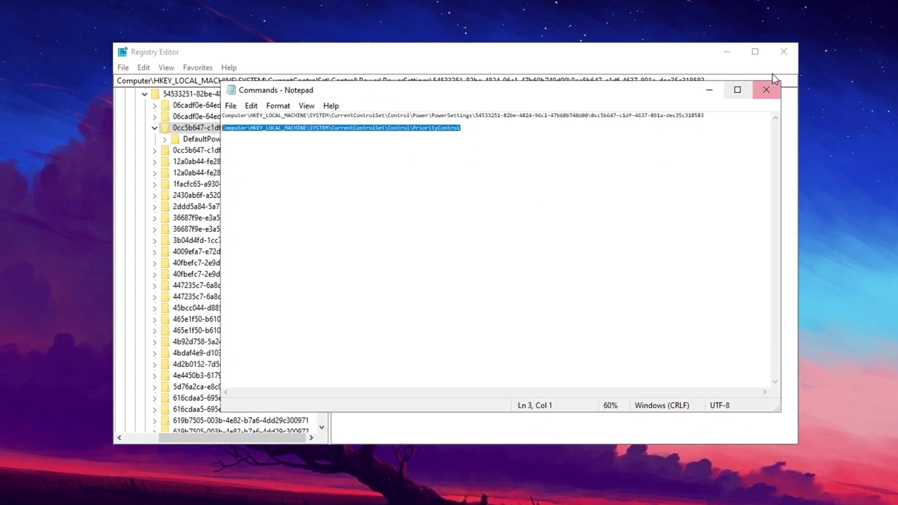
left_click(712, 88)
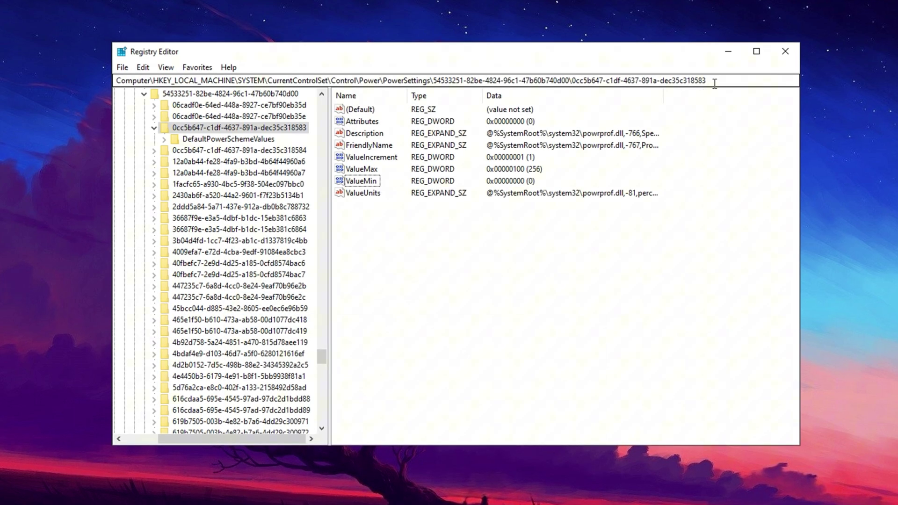
left_click_drag(712, 81, 104, 83)
key("ctrl+v")
key("Return")
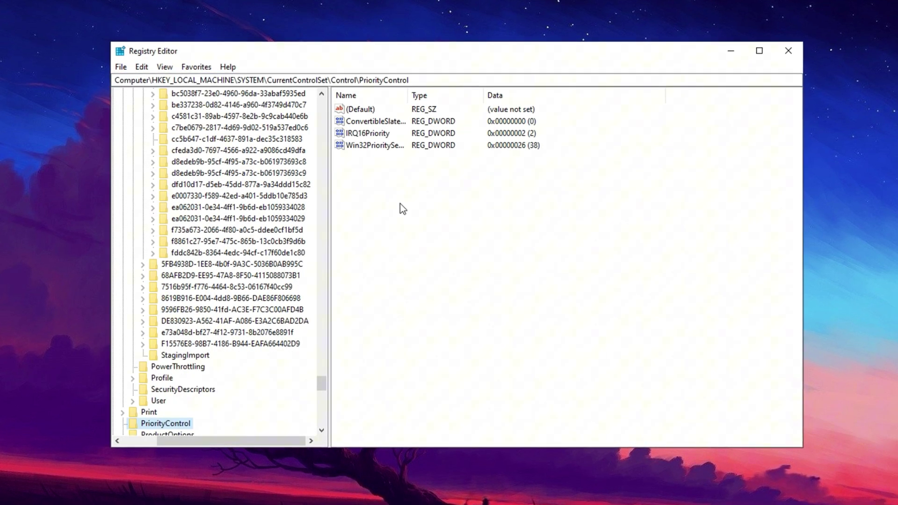
Confirm Win32PrioritySeparation at 26 hexadecimal (38).
left_click(395, 179)
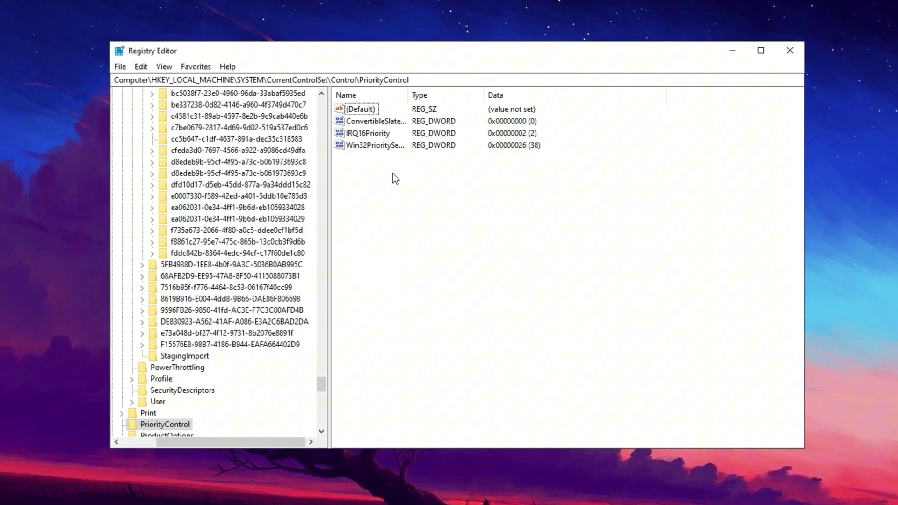
left_click(360, 145)
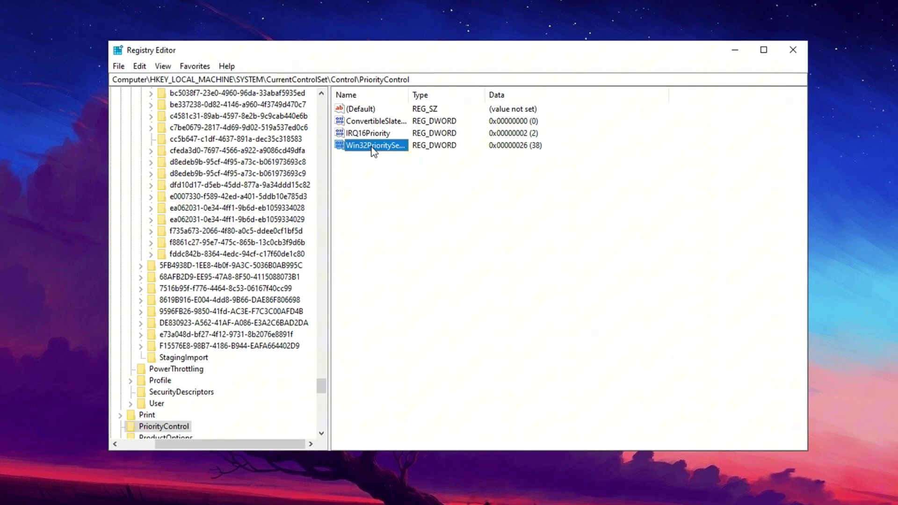
right_click(372, 147)
left_click(395, 159)
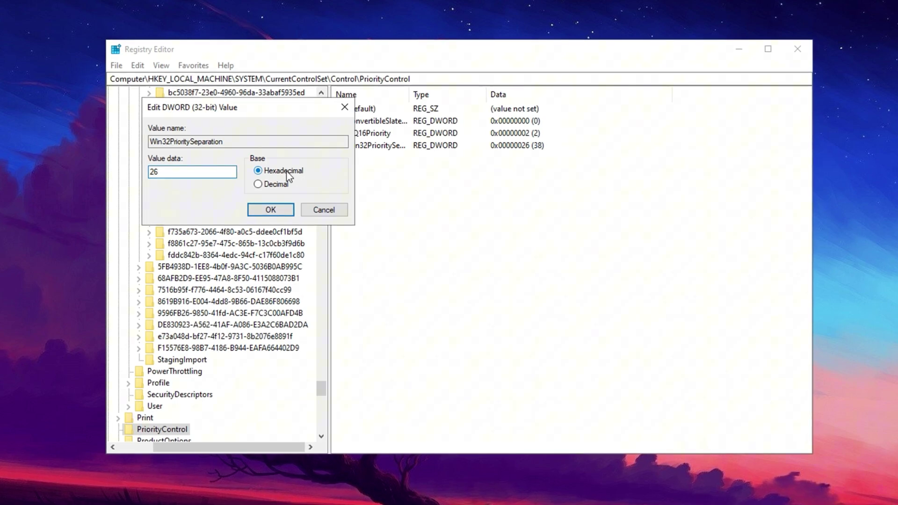
left_click(270, 210)
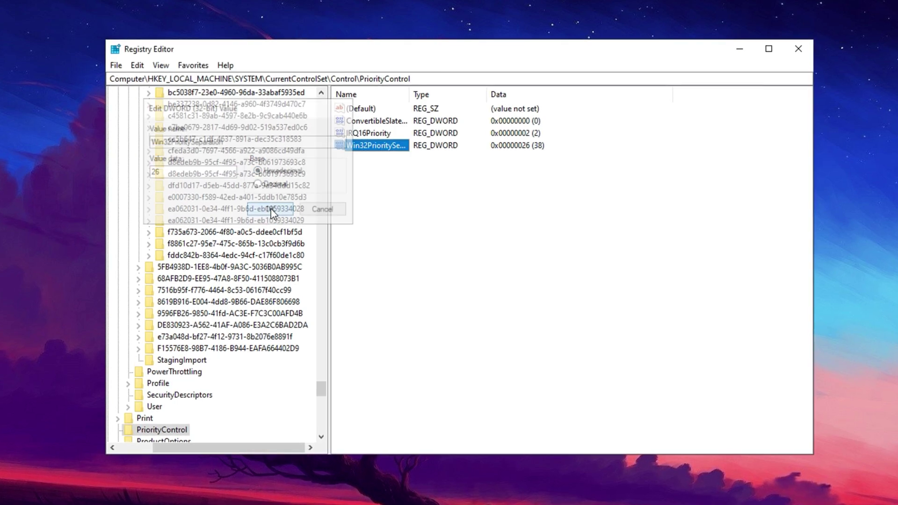
left_click(407, 206)
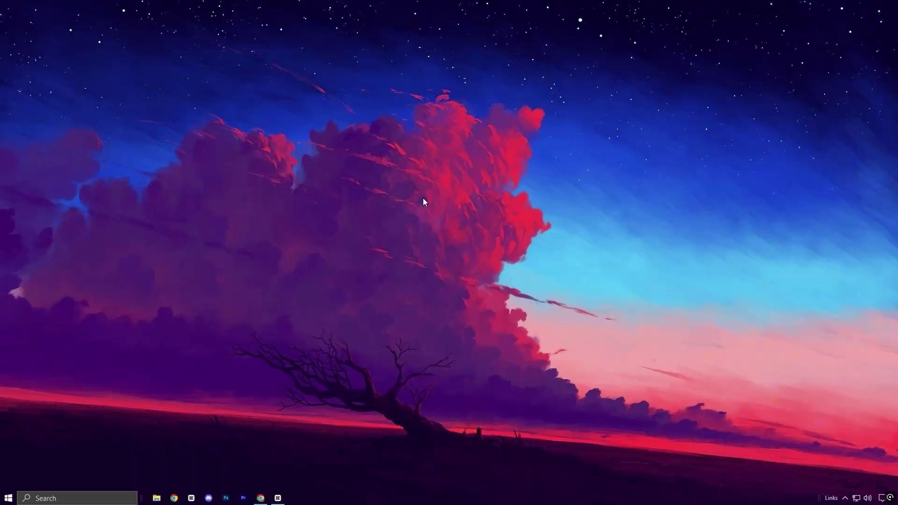
Search 'show anim' and open Show animations in Windows, confirming the toggle is Off.
left_click(73, 497)
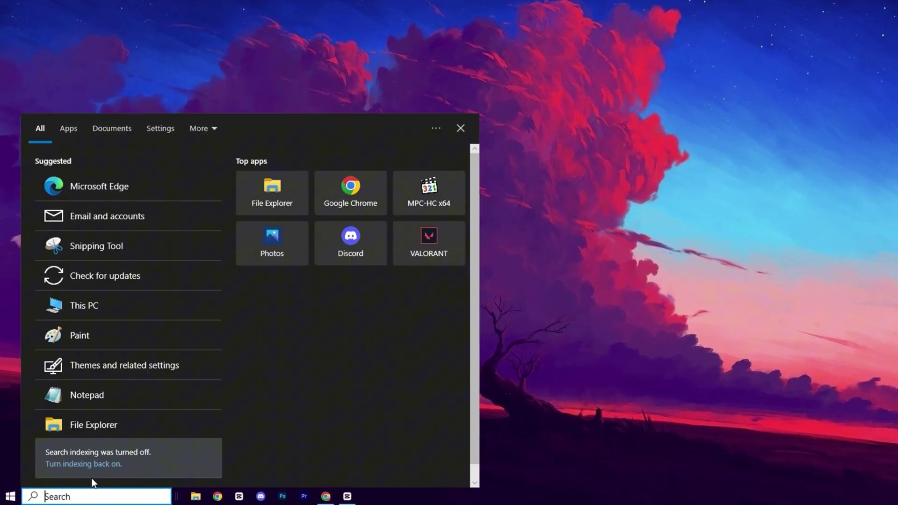
type("show anim")
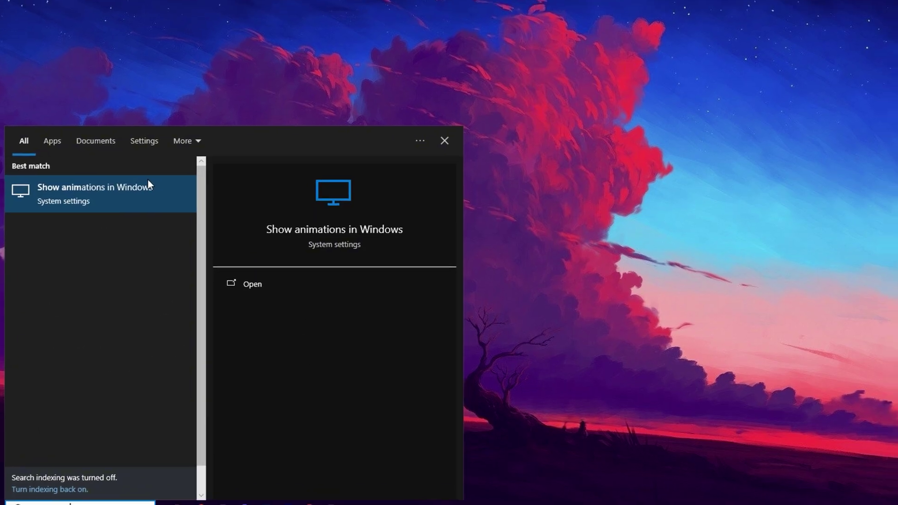
left_click(162, 176)
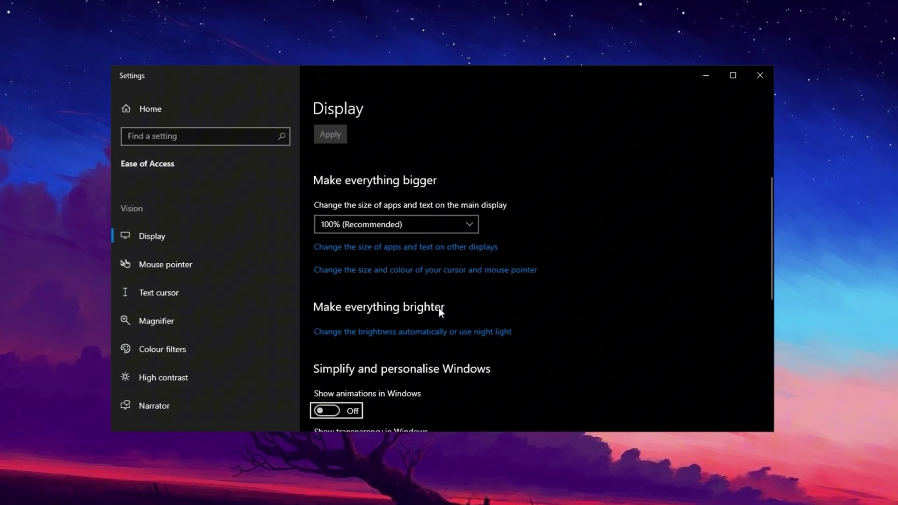
scroll(437, 313, "down", 3)
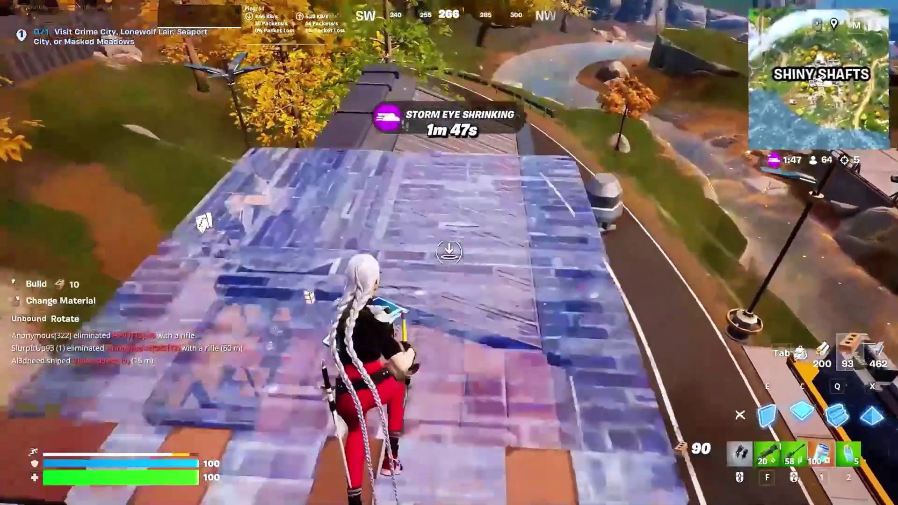
Play the Fortnite clip: place build pieces and shoot an opponent with the shotgun.
left_click(449, 253)
key("f")
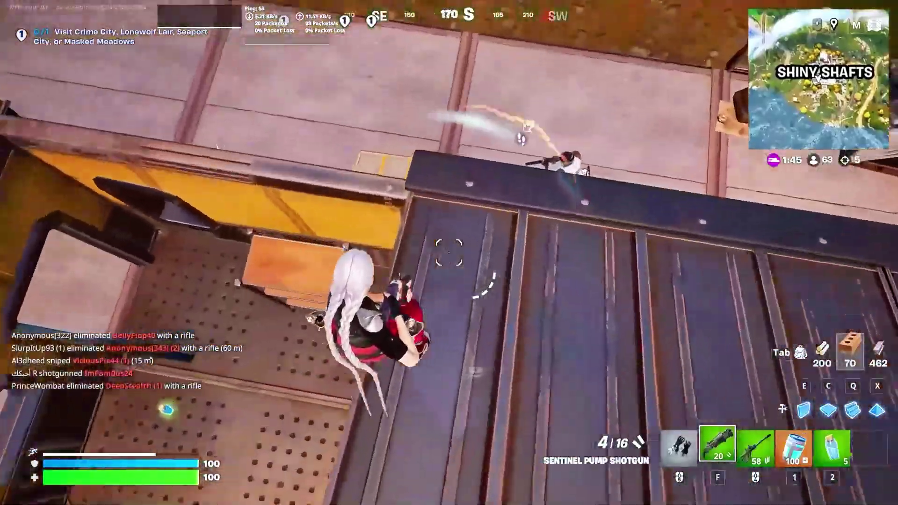
left_click(449, 252)
key("c")
left_click(449, 252)
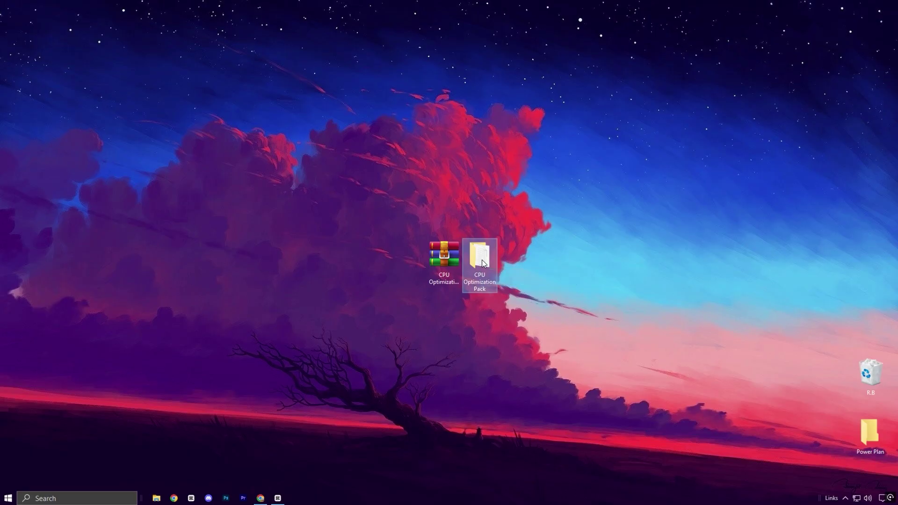
Browse CPU Optimization Pack's CPU Bottleneck Fix and Set CPU Priority > For INTEL CPU folders.
double_click(480, 257)
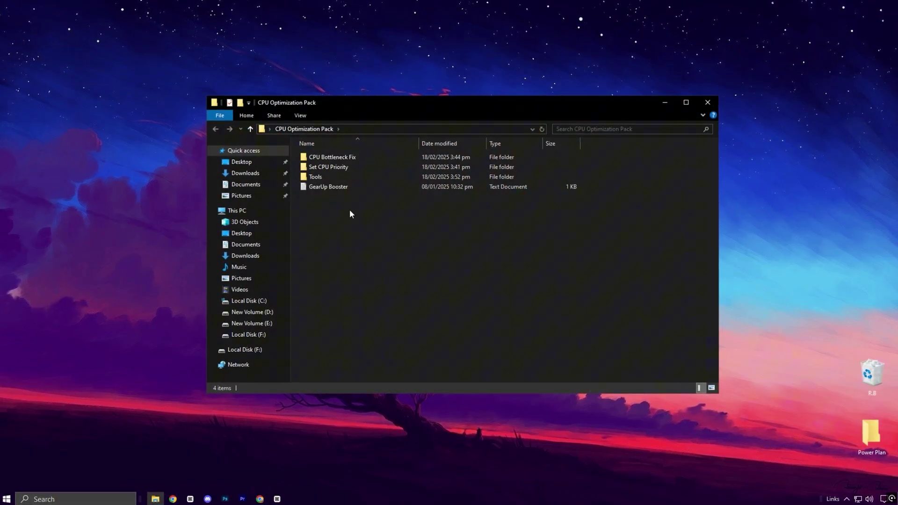
double_click(355, 157)
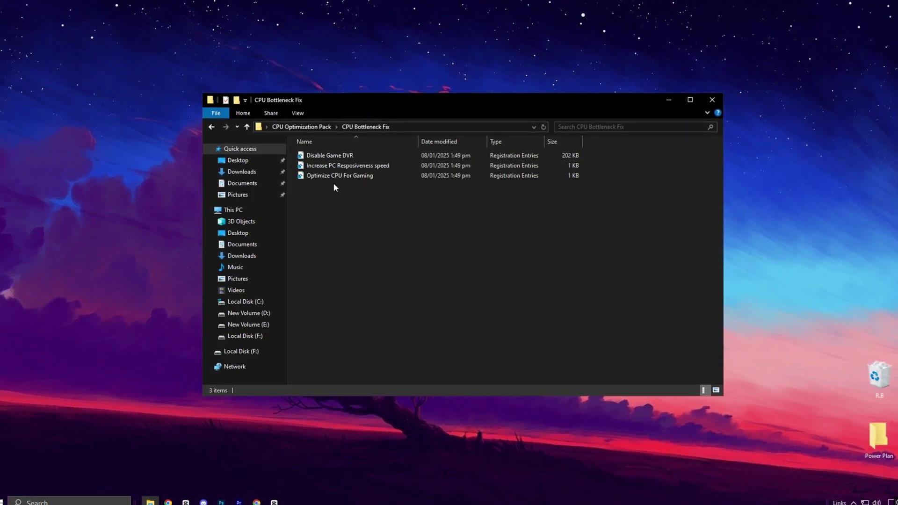
left_click(302, 127)
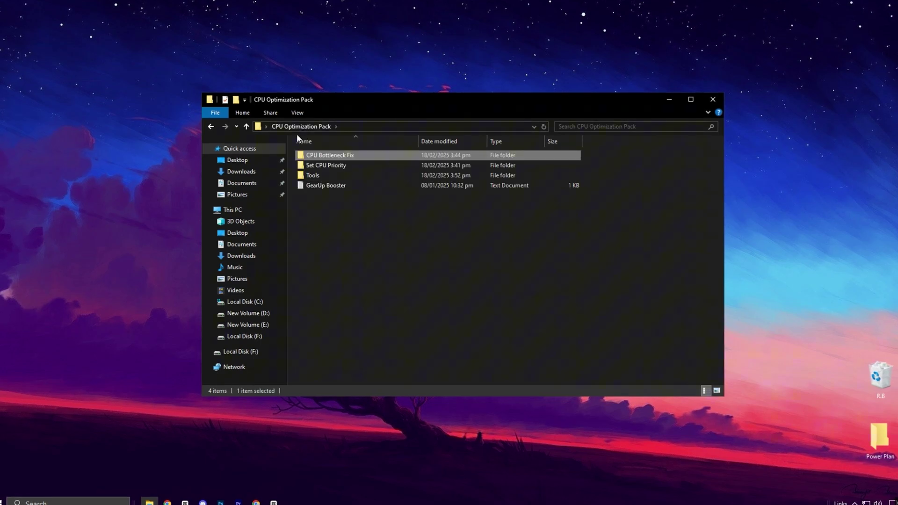
double_click(332, 166)
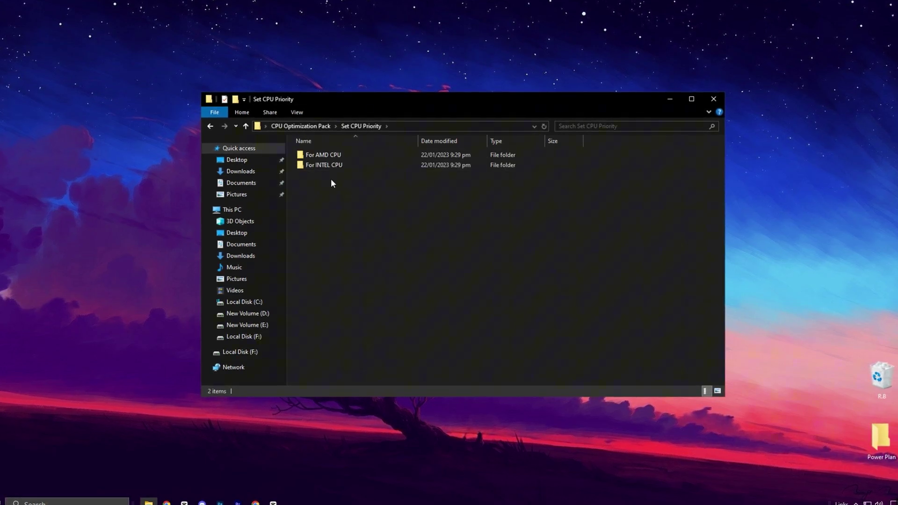
left_click(339, 155)
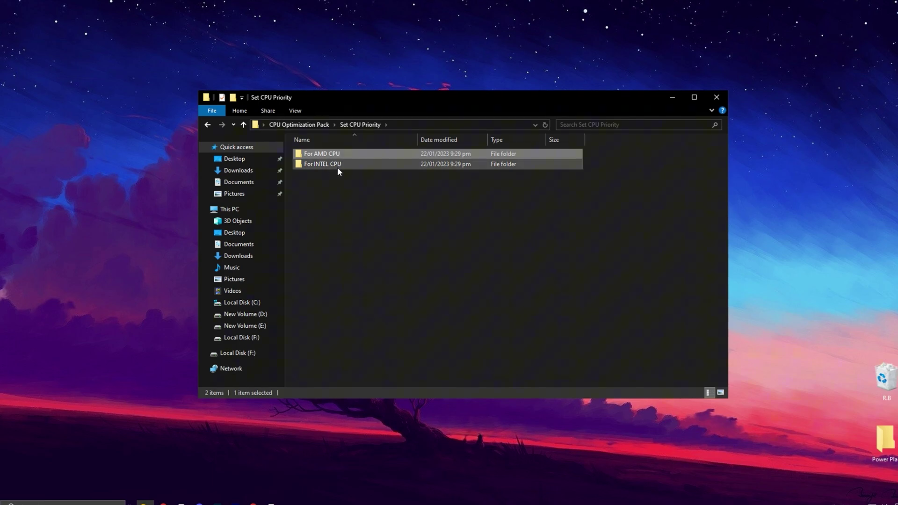
left_click(333, 164)
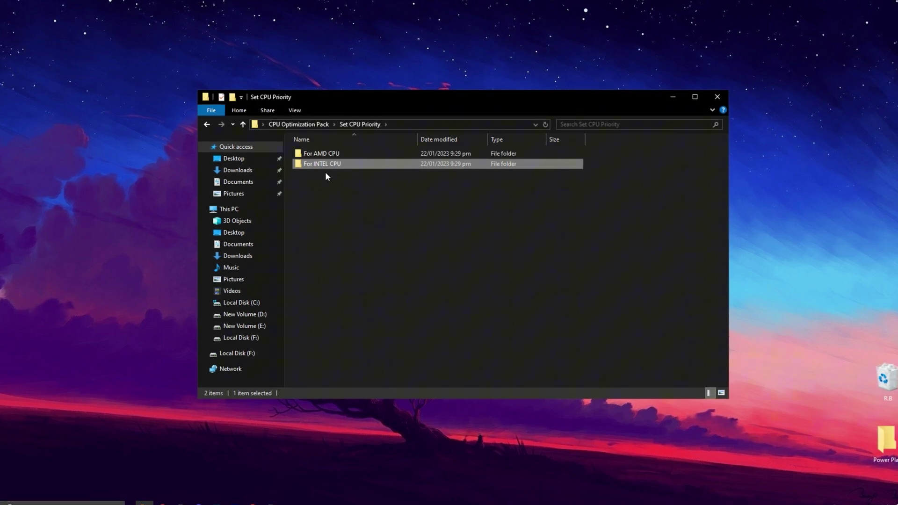
double_click(341, 163)
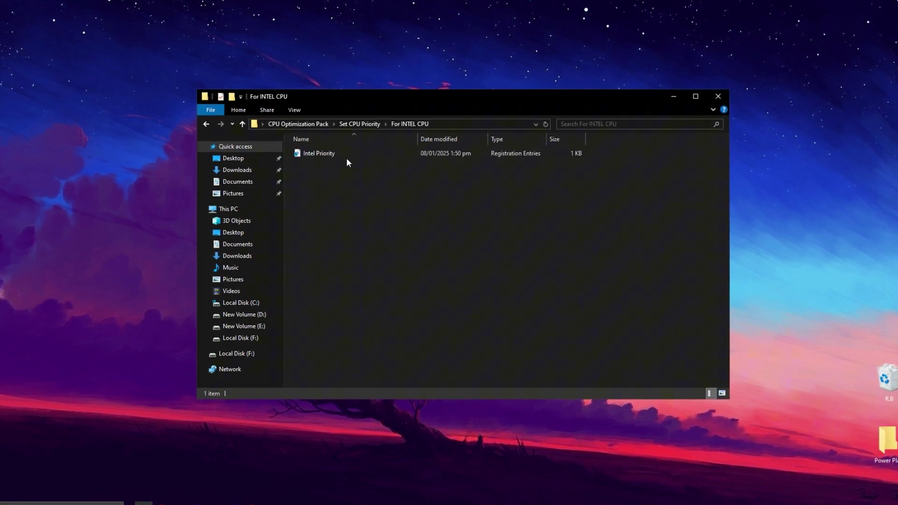
left_click(321, 154)
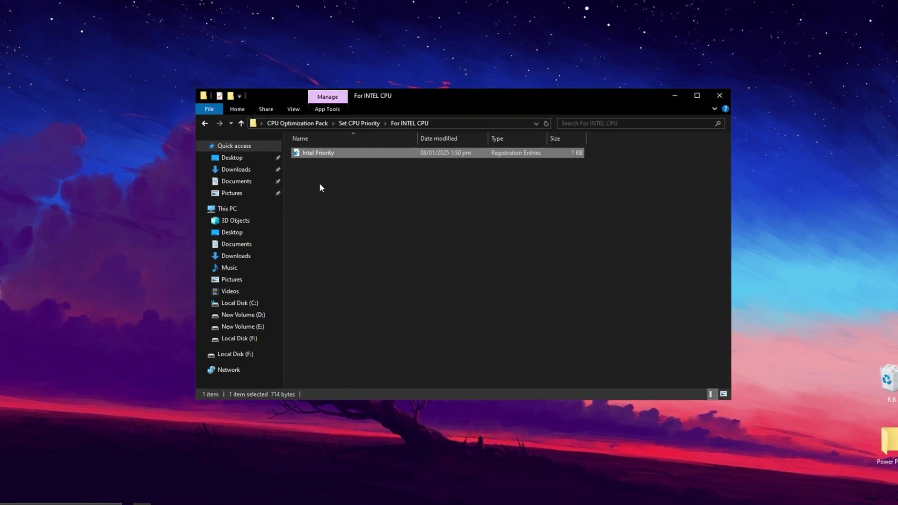
key("BackSpace")
left_click(328, 152)
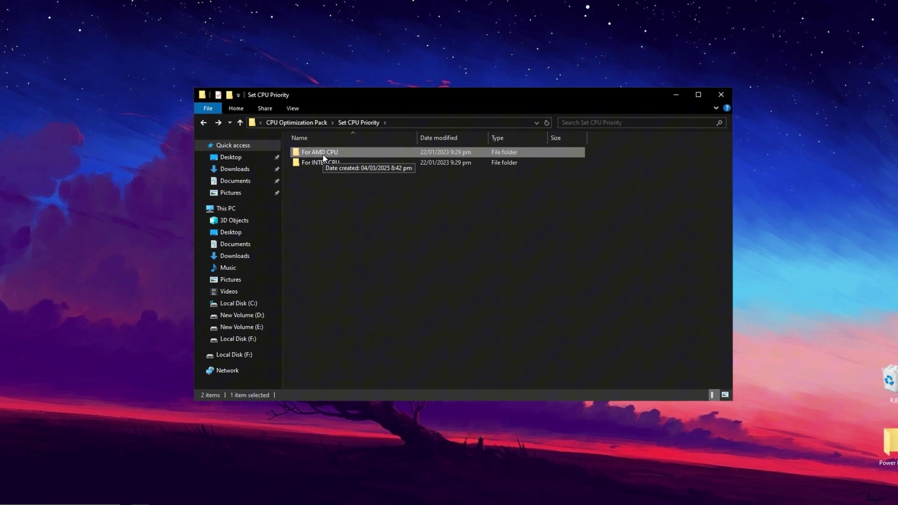
Launch QuickBoost.exe from the Tools folder with administrator rights.
key("BackSpace")
double_click(307, 174)
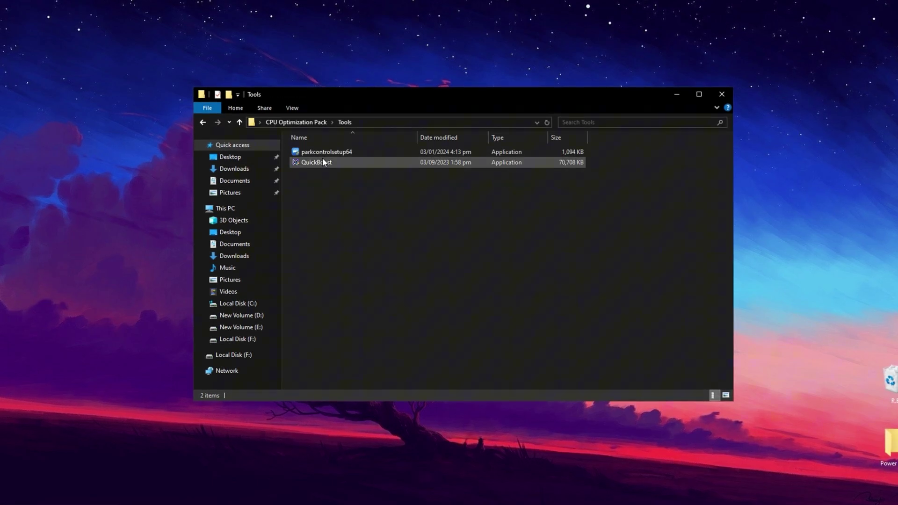
double_click(323, 160)
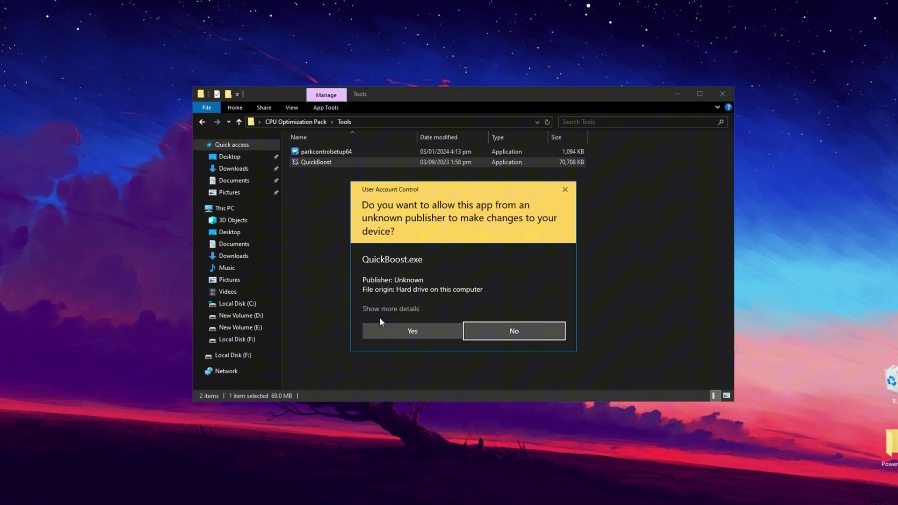
left_click(405, 335)
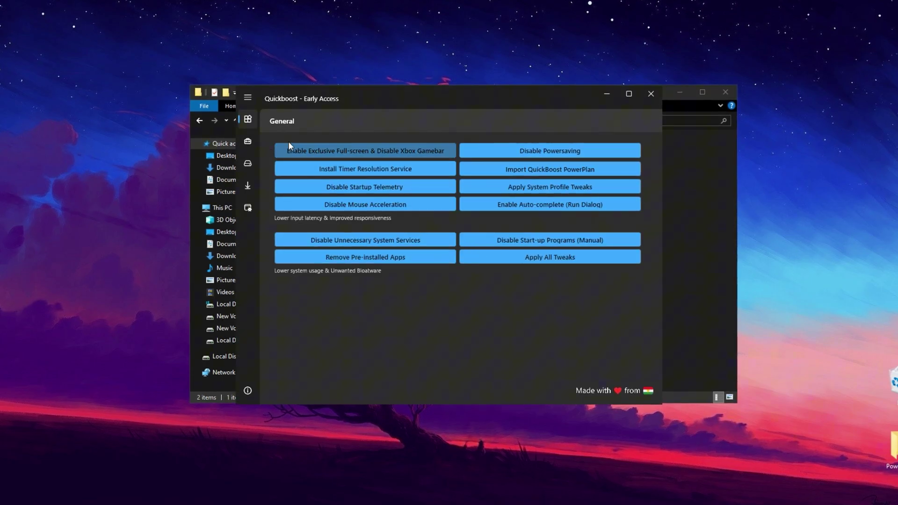
Tour the Advanced, Clean-up, Downloads and Windows pages, ending on General.
left_click(249, 141)
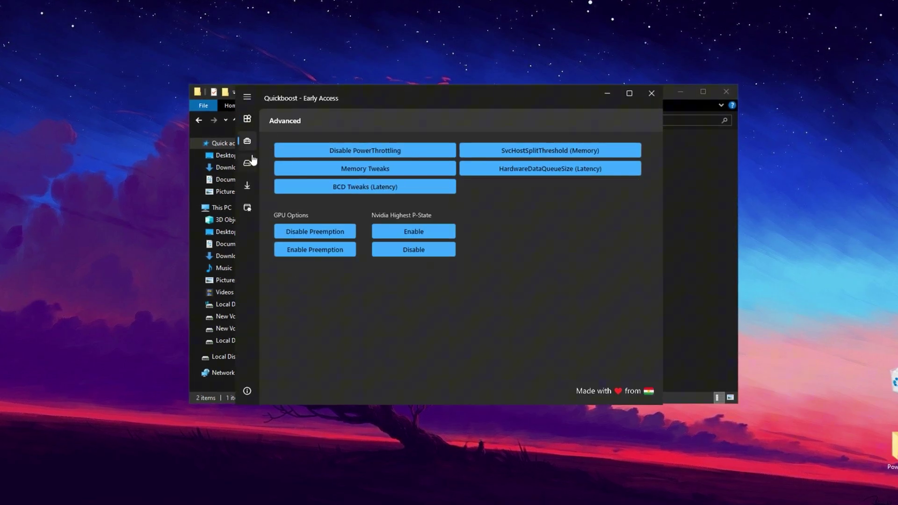
left_click(250, 165)
left_click(247, 186)
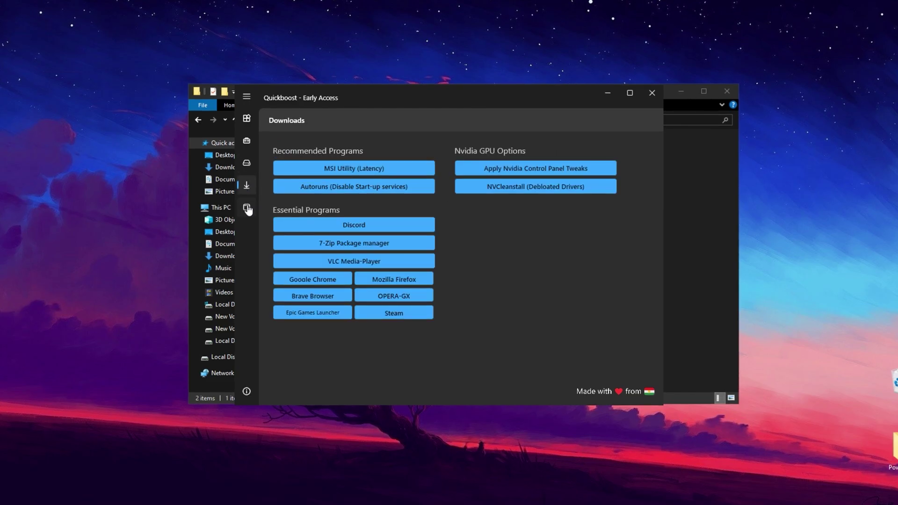
left_click(248, 208)
left_click(253, 123)
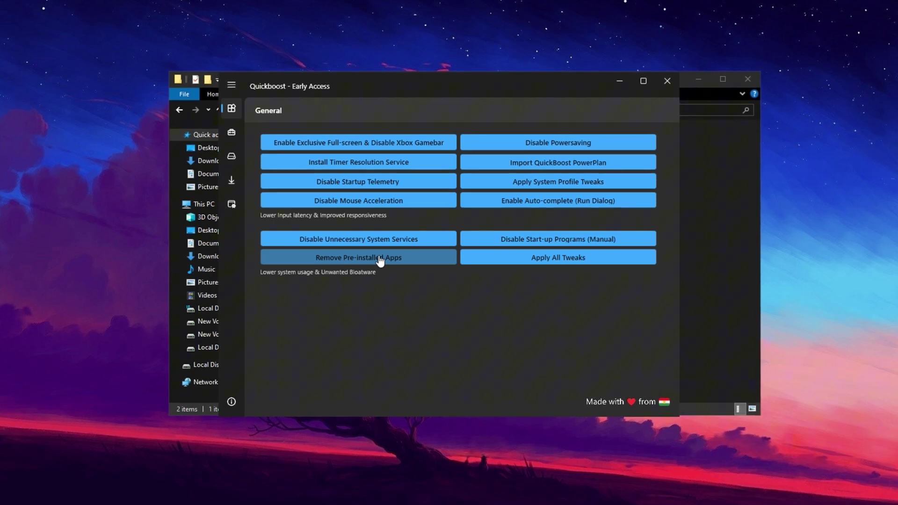
Switch QuickBoost to its Advanced page of power-throttling, memory and latency tweaks.
left_click(231, 132)
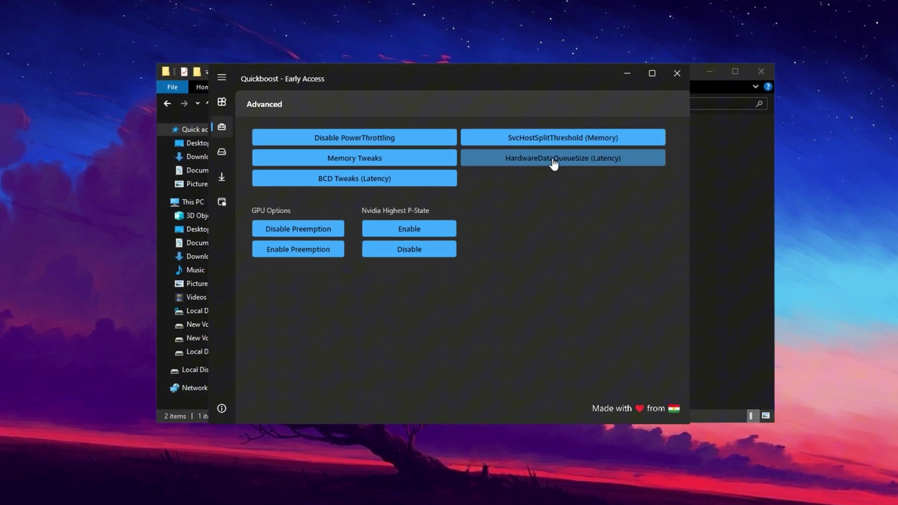
Run Clean All Temporary Files on the Clean-up page, plus another clean-up.
left_click(222, 152)
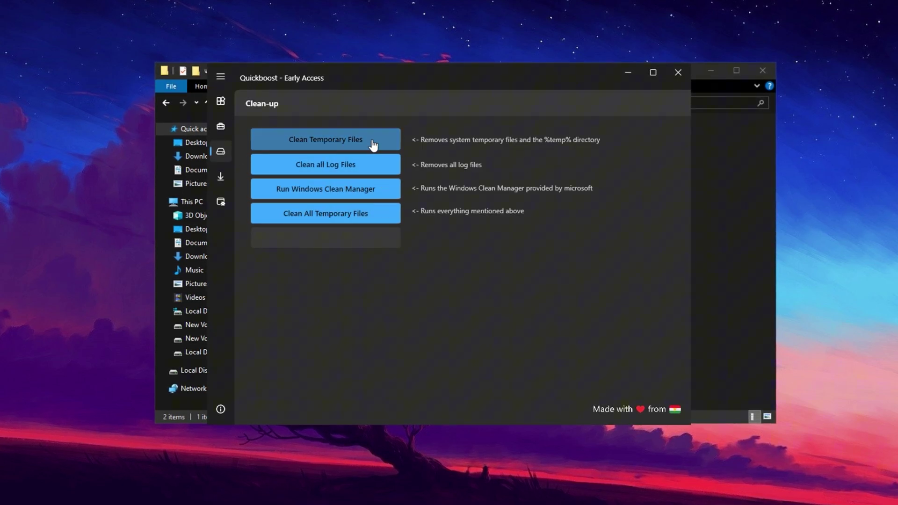
left_click(345, 208)
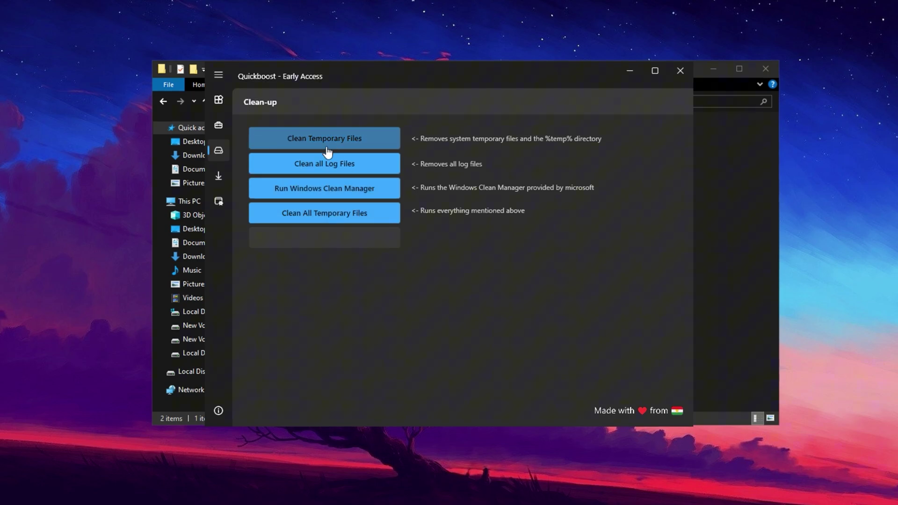
left_click(328, 211)
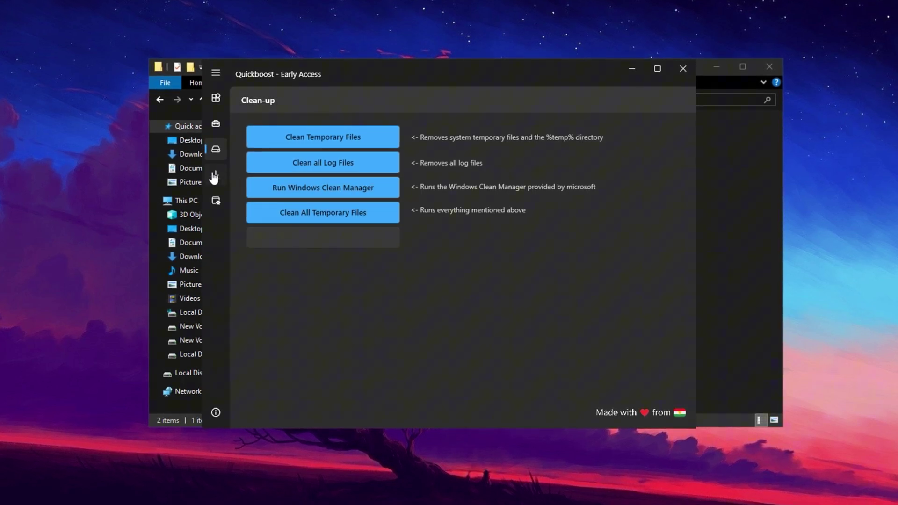
View QuickBoost's Windows options page, then close QuickBoost.
left_click(216, 200)
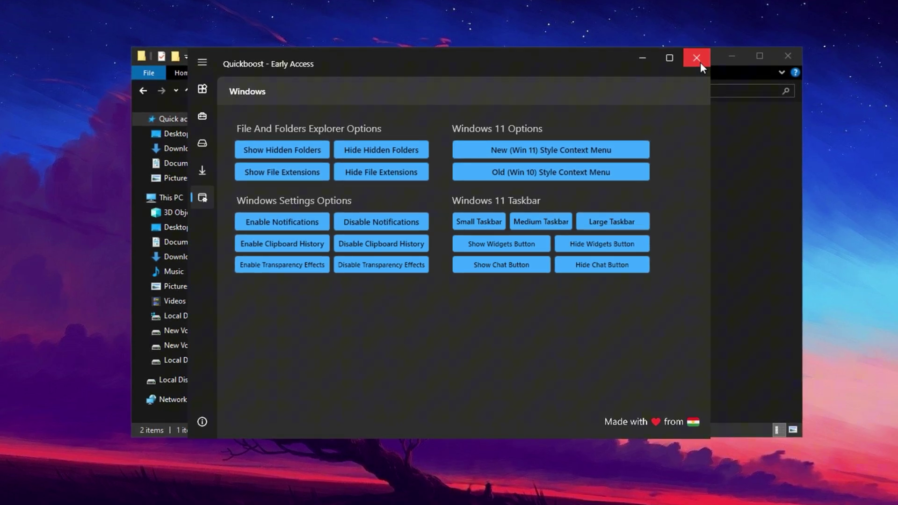
left_click(697, 58)
Launch the ParkControl setup and select the Bitsum Highest Performance power profile.
left_click(315, 127)
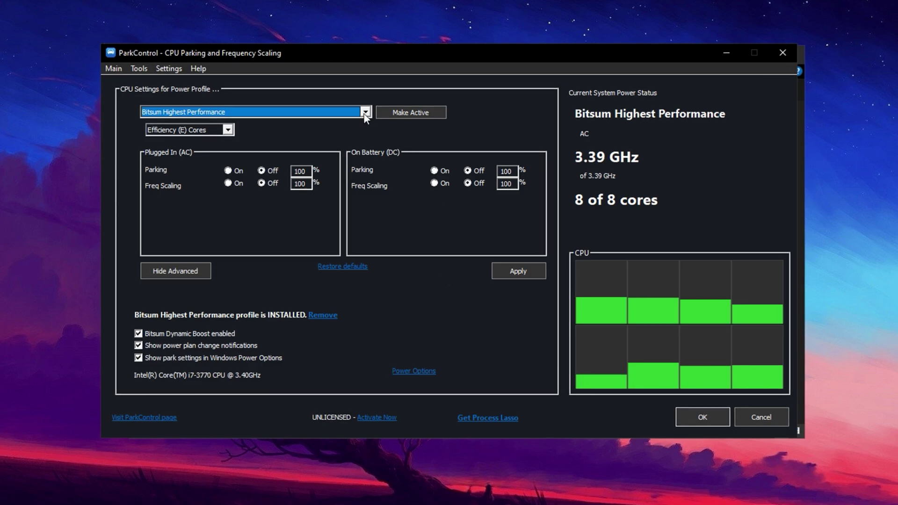
left_click(365, 112)
left_click(221, 153)
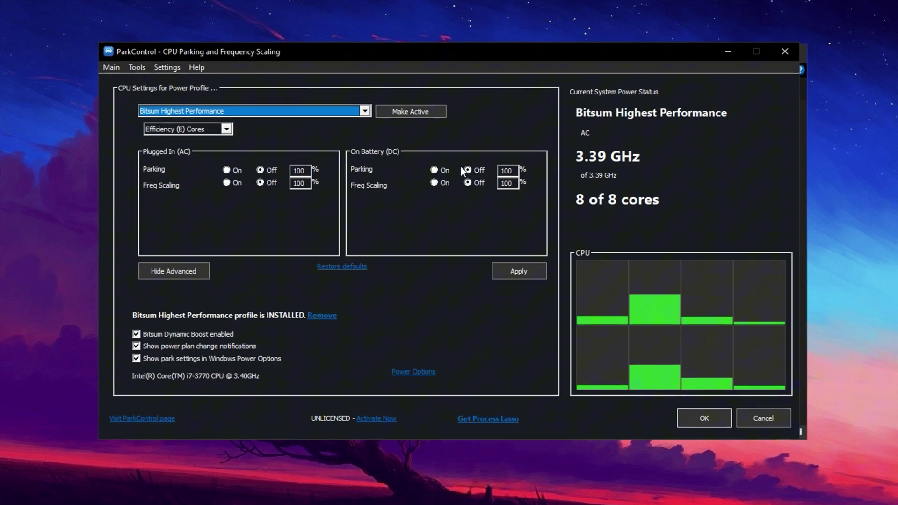
mouse_move(300, 183)
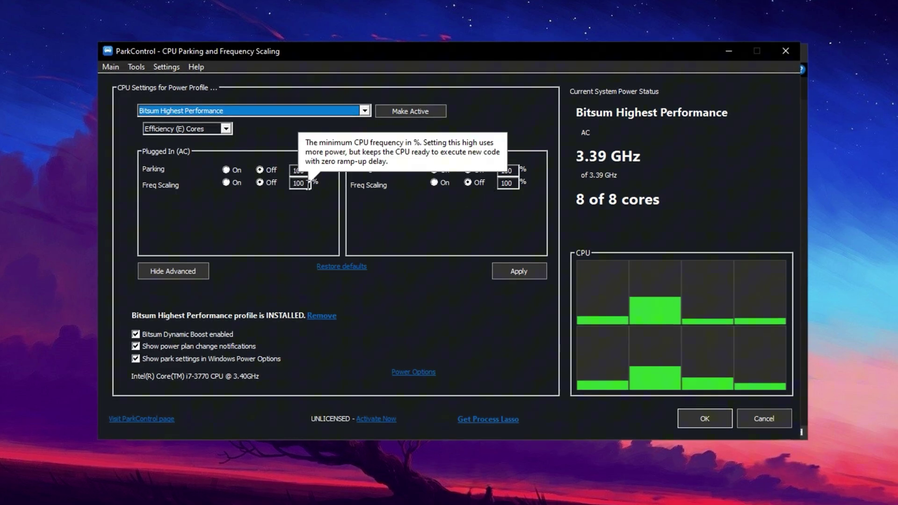
mouse_move(152, 338)
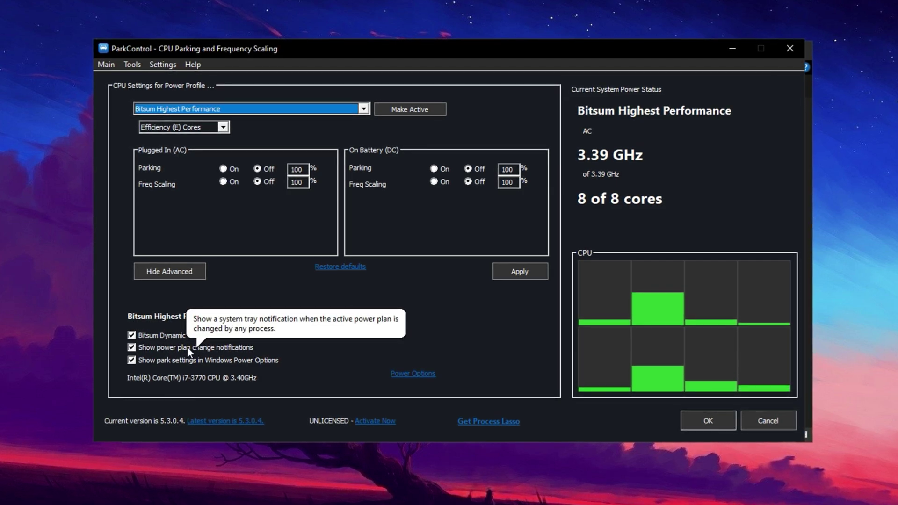
Confirm Bitsum Highest Performance is the active plan in Power Options, then close it.
left_click(406, 375)
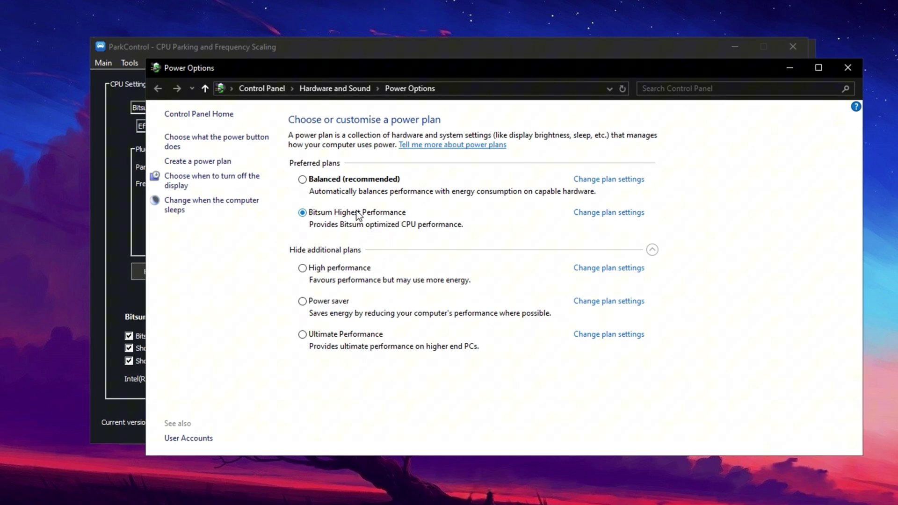
left_click(848, 67)
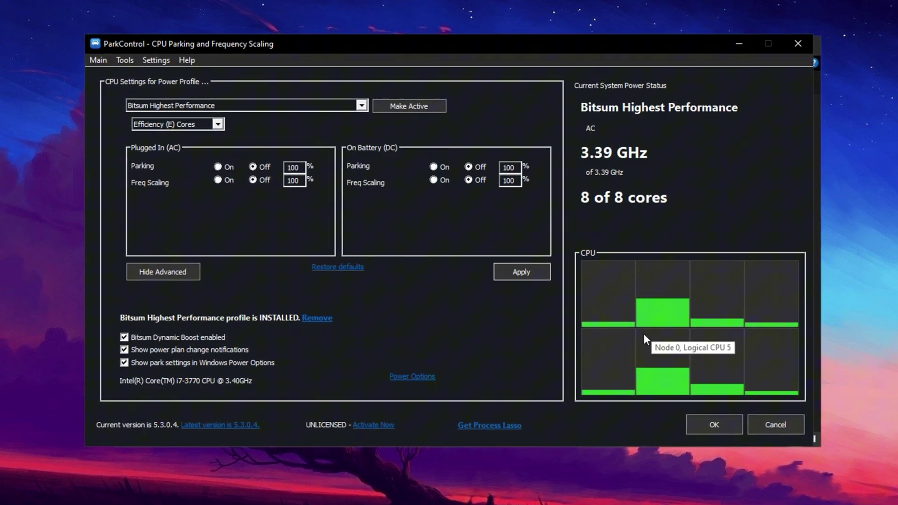
Accept the ParkControl profile settings with OK and close ParkControl.
left_click(709, 422)
left_click(399, 207)
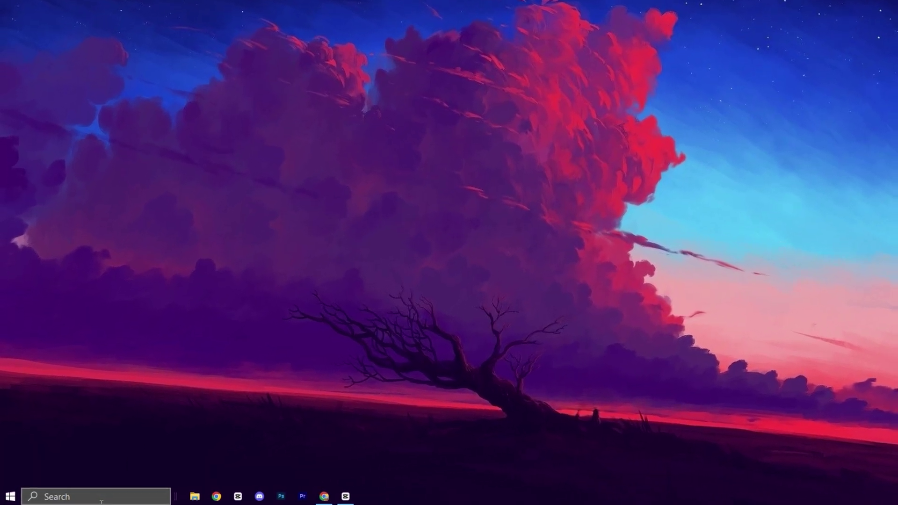
Search 'priv' and open the Privacy settings General page.
left_click(94, 497)
type("priva")
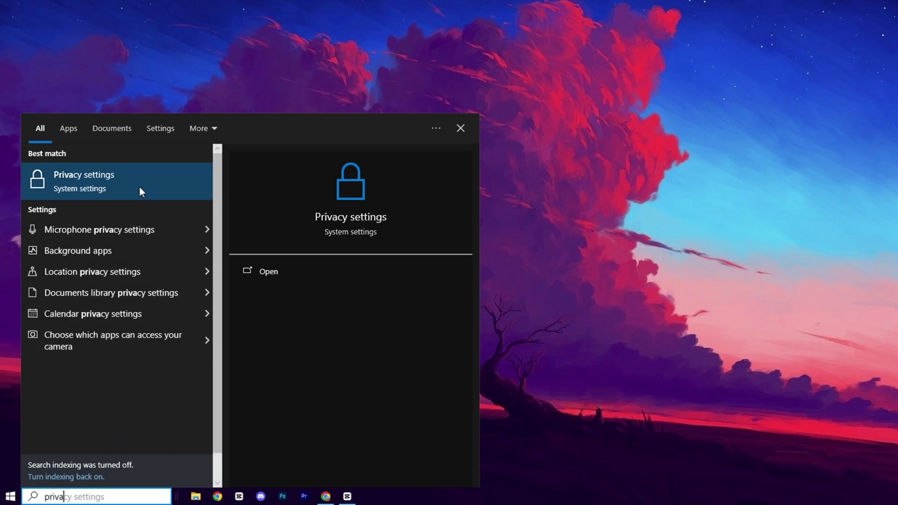
left_click(140, 187)
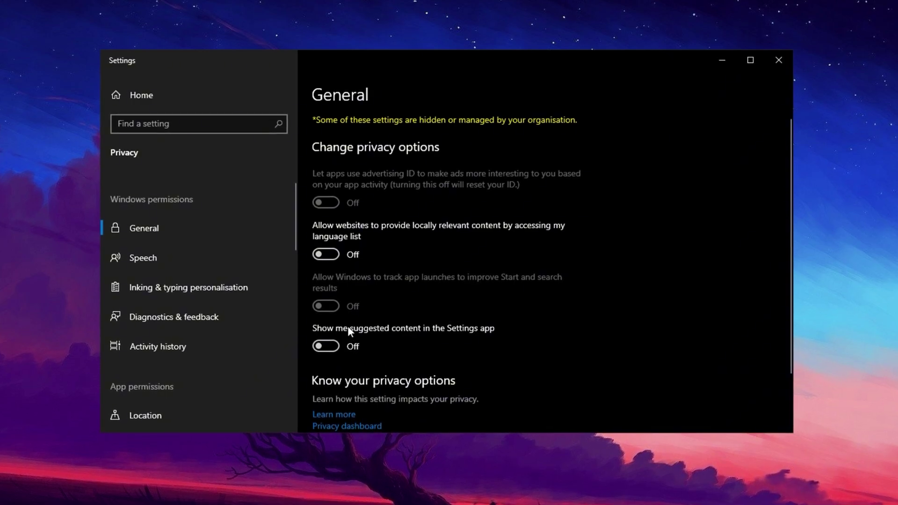
Browse the Speech, Inking & typing and Diagnostics & feedback pages, ending on Inking & typing personalisation.
left_click(221, 261)
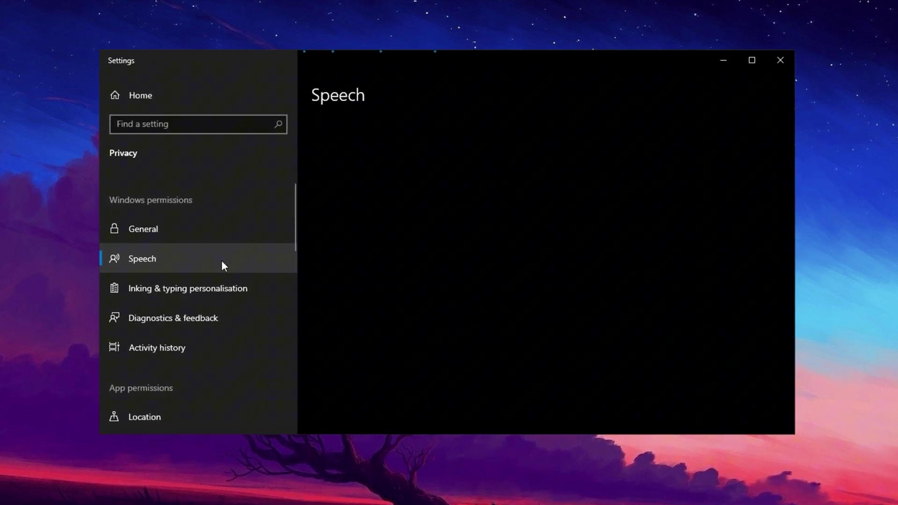
left_click(208, 295)
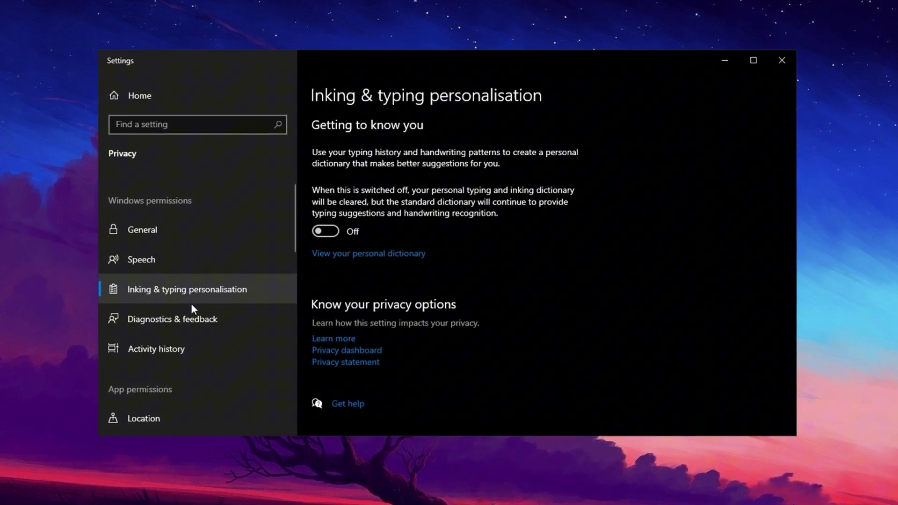
left_click(197, 317)
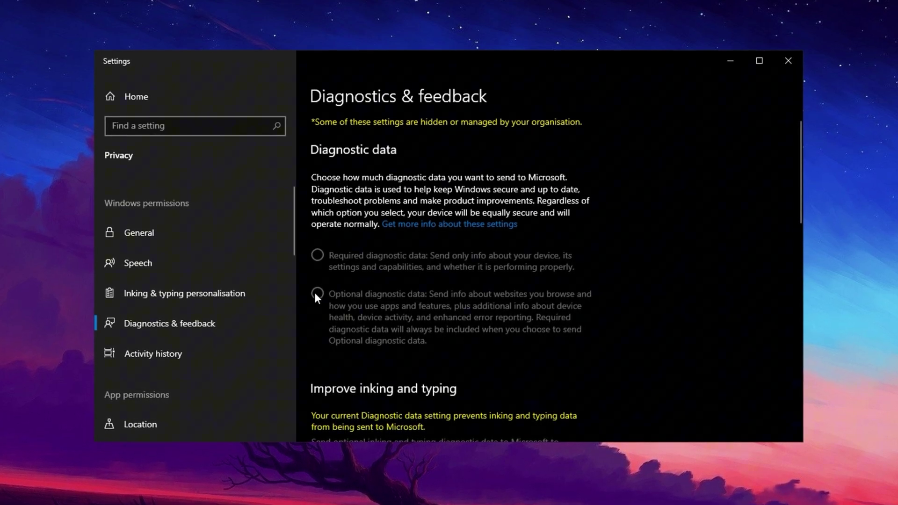
left_click(223, 274)
left_click(215, 295)
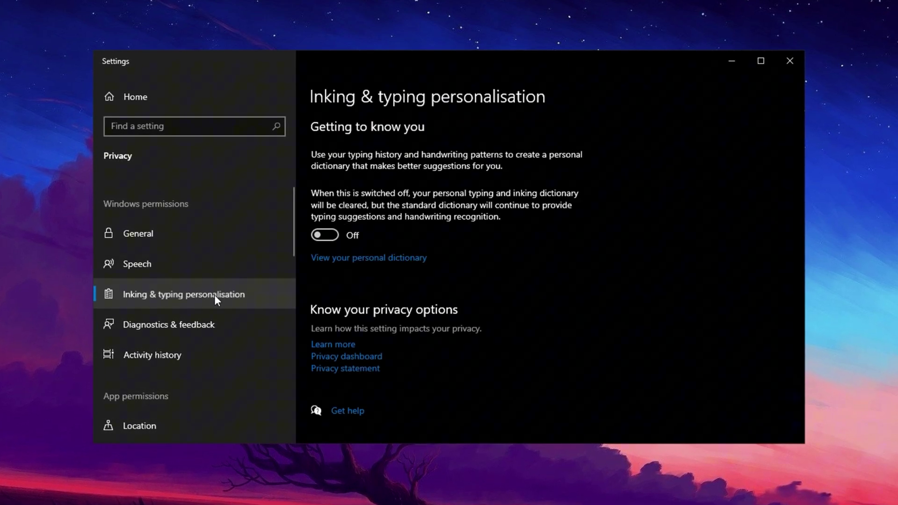
Review the Location, Camera, Microphone and Voice activation permission pages.
scroll(213, 377, "down", 3)
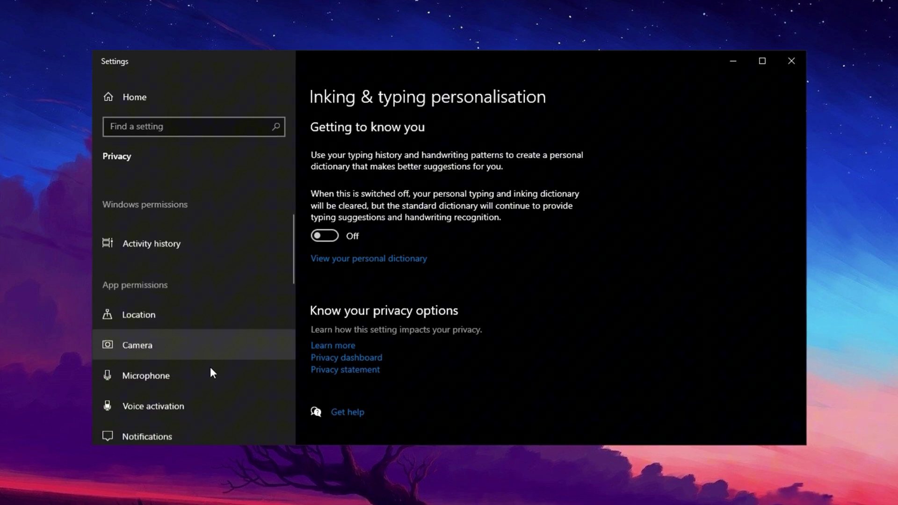
scroll(210, 366, "down", 2)
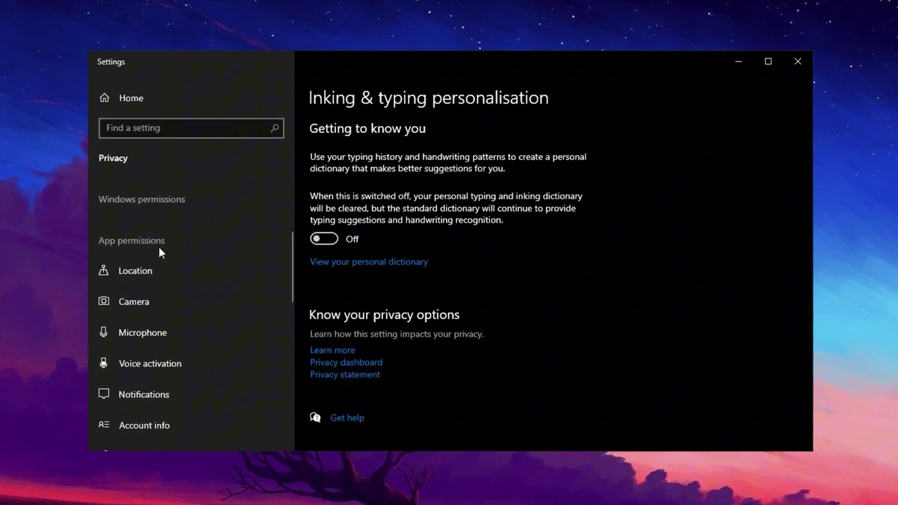
left_click(150, 270)
left_click(147, 306)
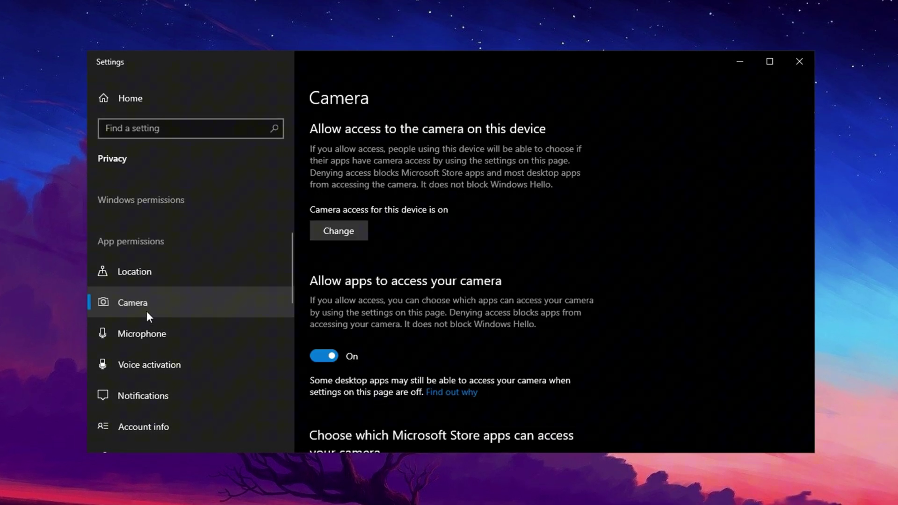
left_click(150, 326)
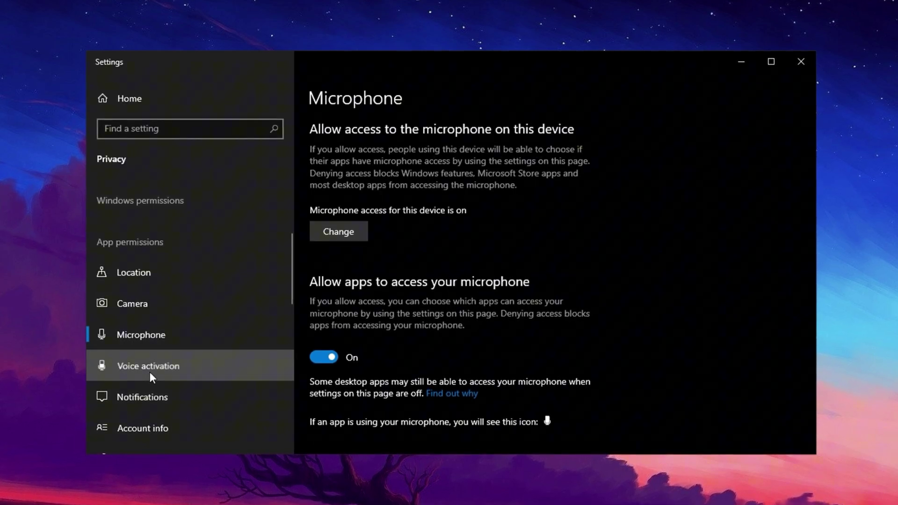
left_click(150, 372)
Review the Account info, Contacts and Calendar permission pages.
scroll(164, 369, "down", 3)
left_click(167, 310)
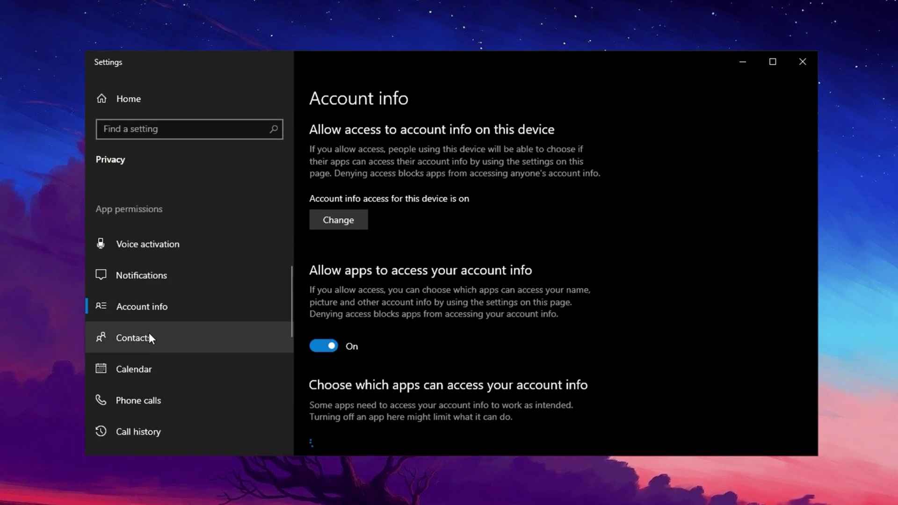
left_click(148, 337)
left_click(166, 366)
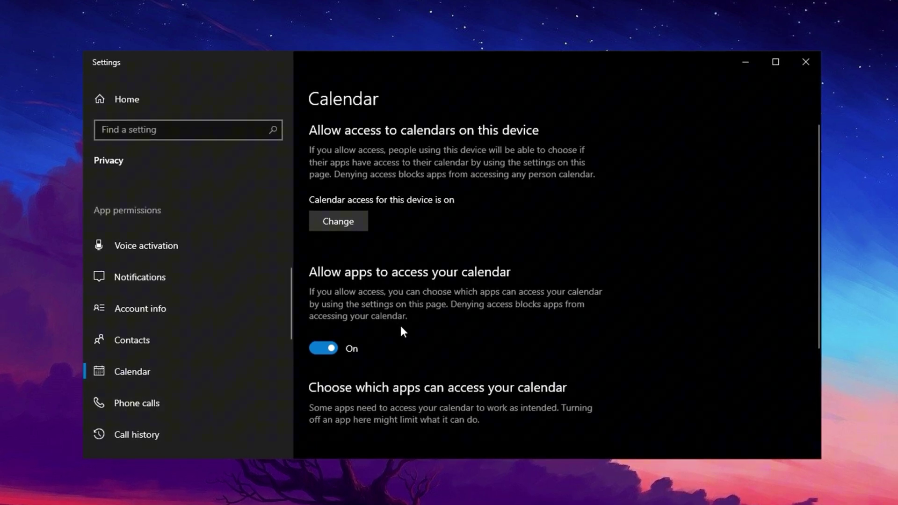
scroll(220, 349, "up", 4)
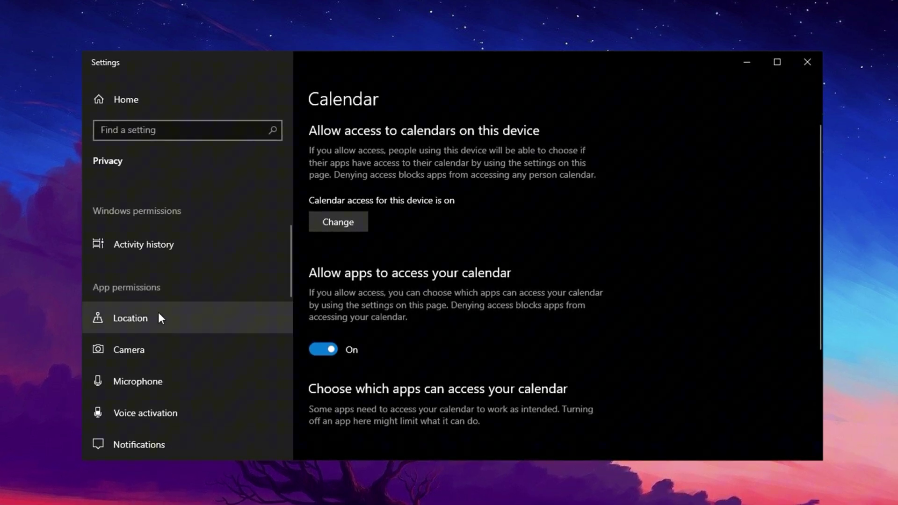
scroll(188, 325, "down", 3)
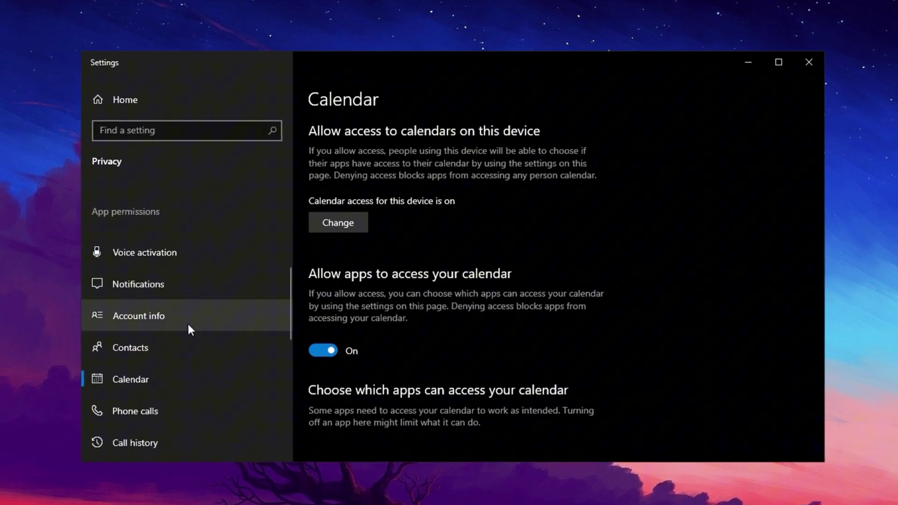
scroll(188, 325, "down", 4)
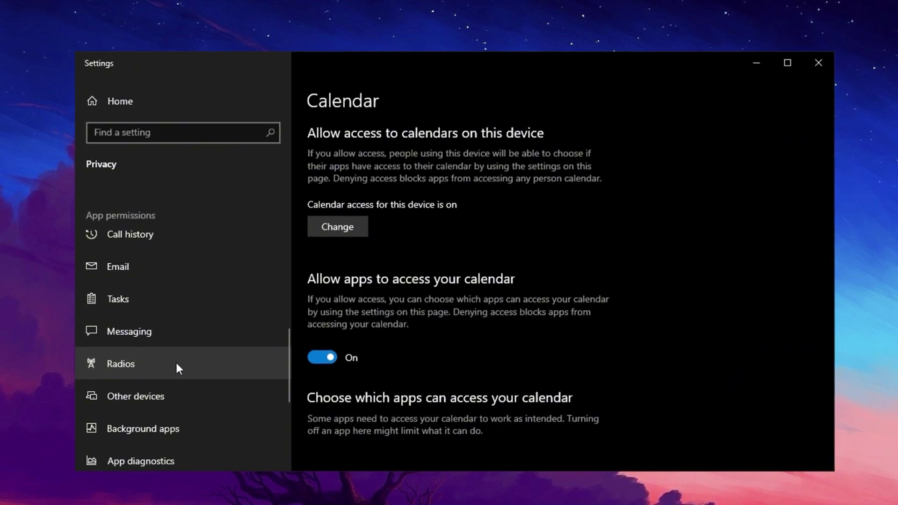
scroll(183, 361, "up", 3)
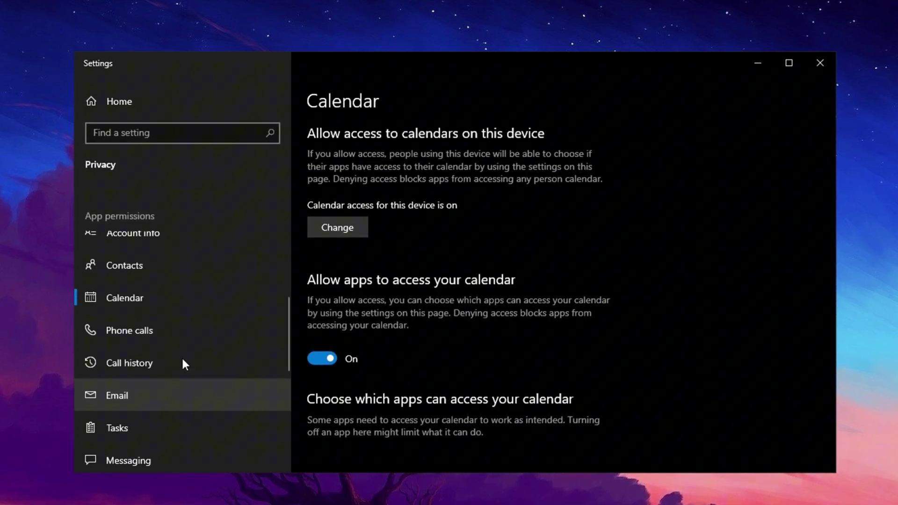
scroll(182, 363, "up", 4)
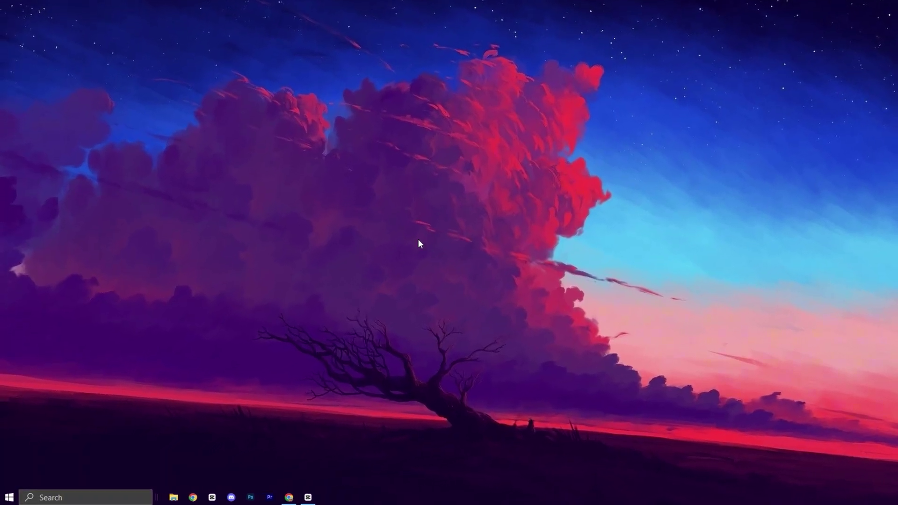
Search 'advanced syste' to open System Properties and move it to the screen centre.
left_click(104, 497)
type("advanced syste")
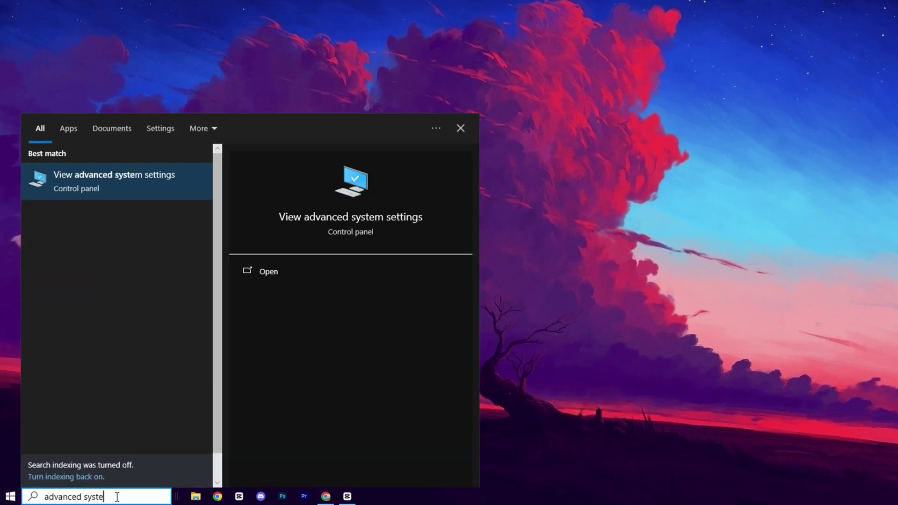
left_click(136, 188)
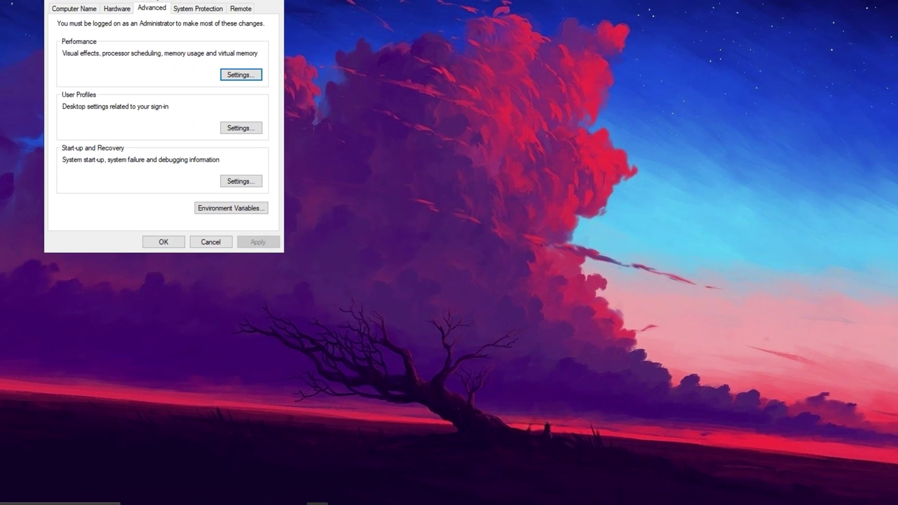
left_click_drag(154, 0, 626, 22)
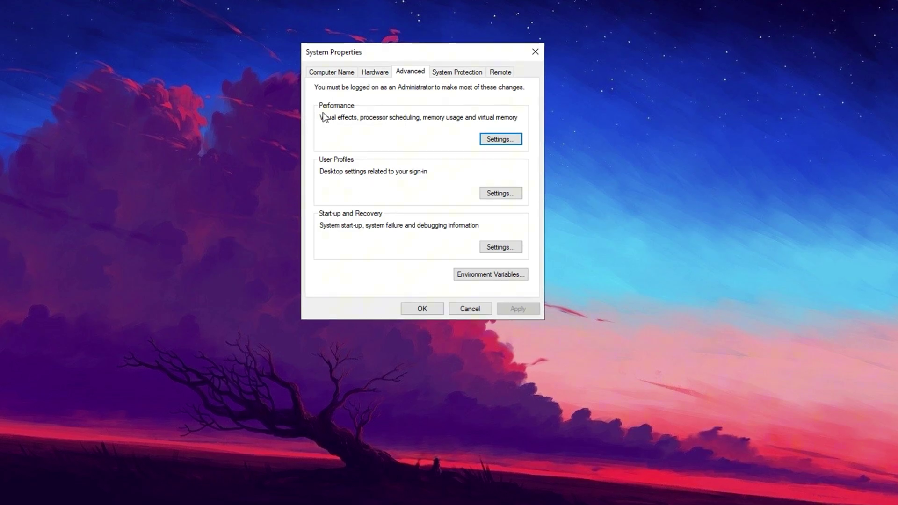
Open Performance Options under Performance and reposition it to review the Custom visual effects.
left_click(499, 141)
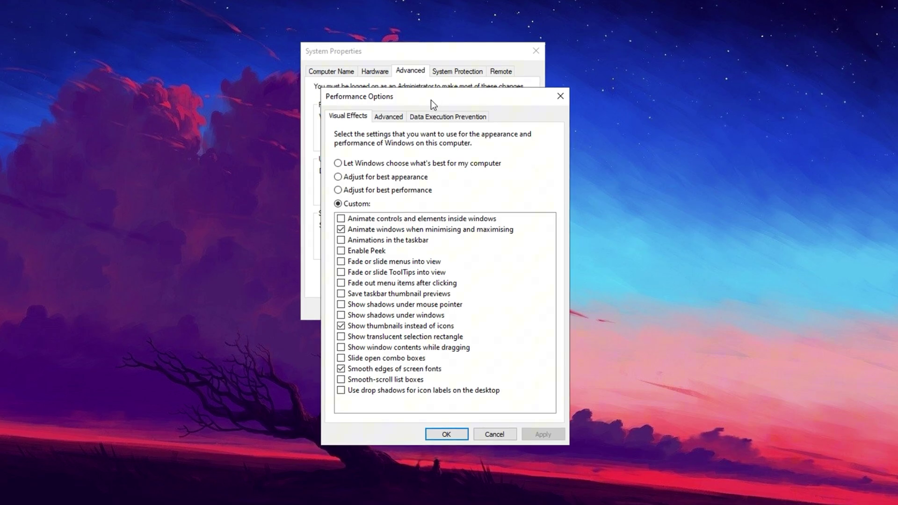
left_click_drag(431, 100, 441, 61)
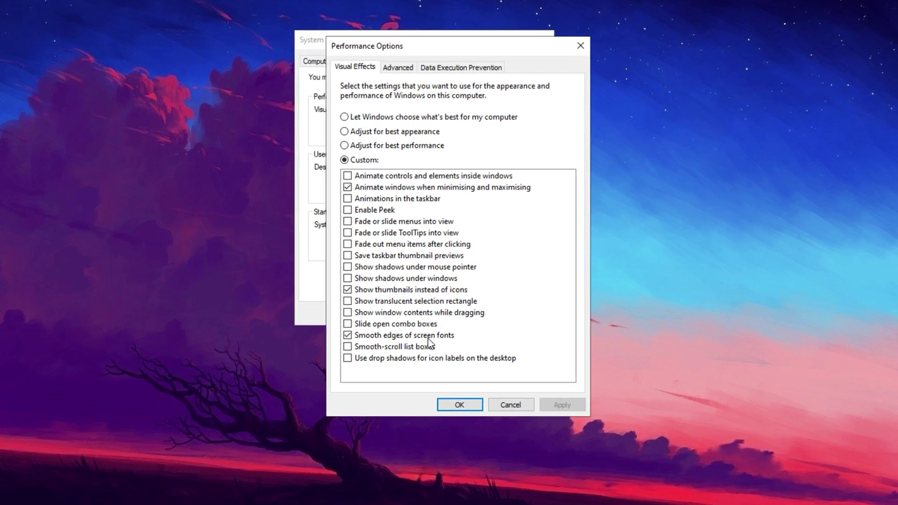
Open Virtual Memory and inspect drive C:'s 1361 MB initial and 8192 MB maximum paging sizes.
left_click(405, 72)
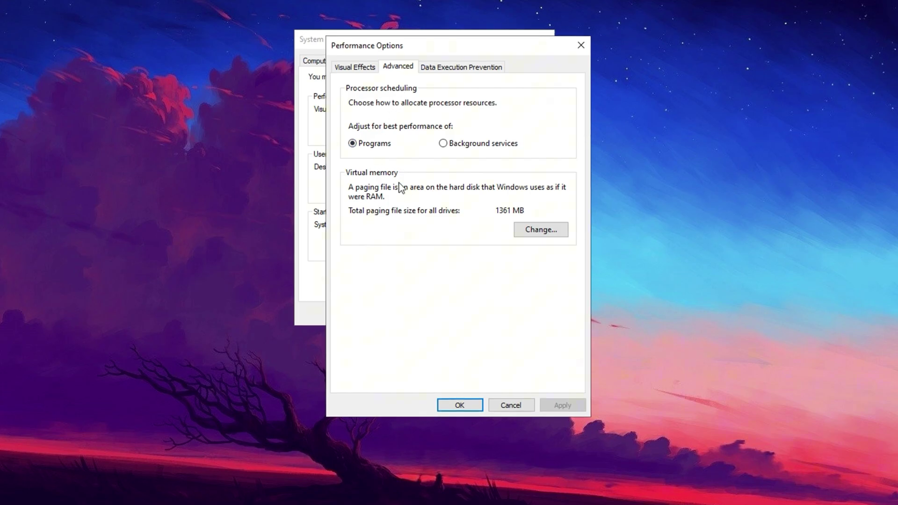
left_click(537, 229)
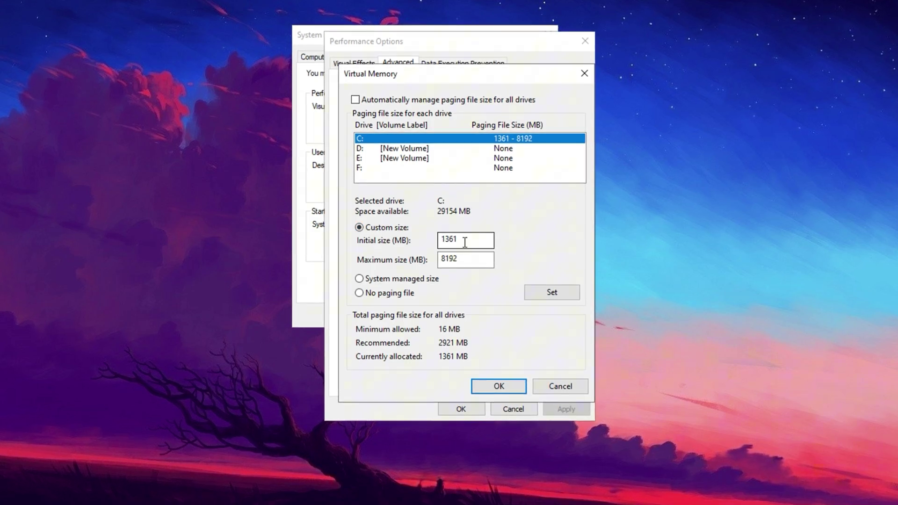
left_click_drag(468, 240, 423, 246)
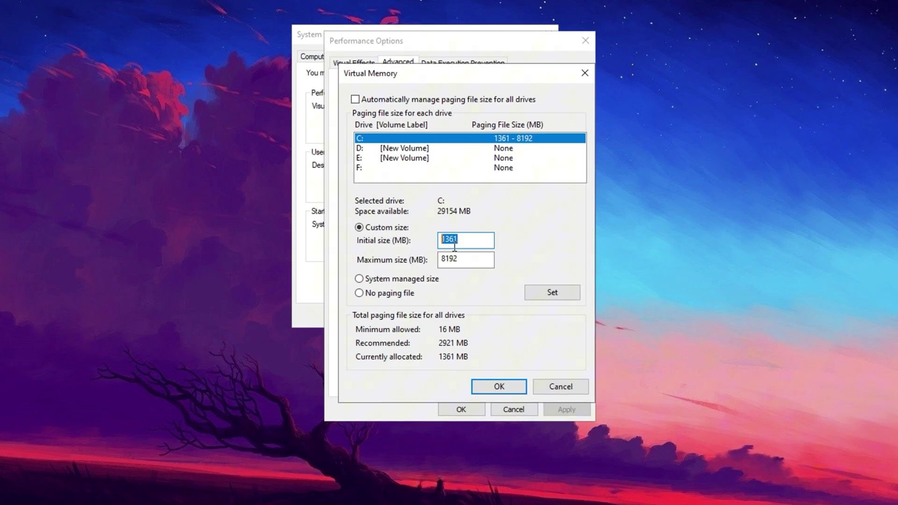
left_click(469, 244)
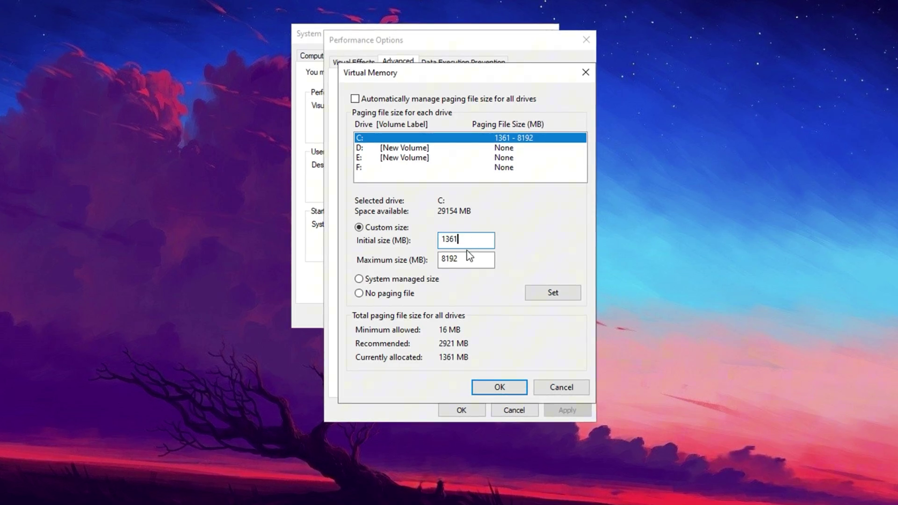
left_click_drag(469, 258, 441, 276)
left_click(468, 267)
Launch Calculator beside Virtual Memory and compute 16 × 1024 = 16,384.
key("super")
type("calc")
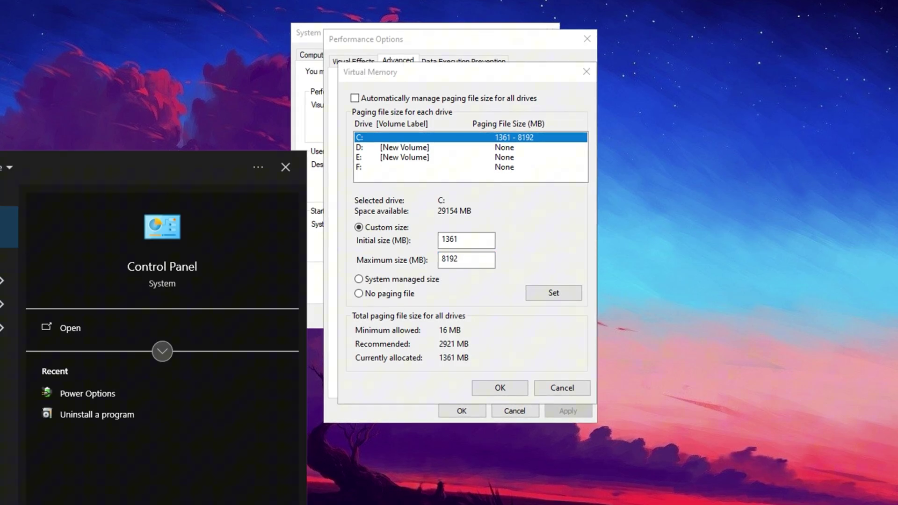
key("Return")
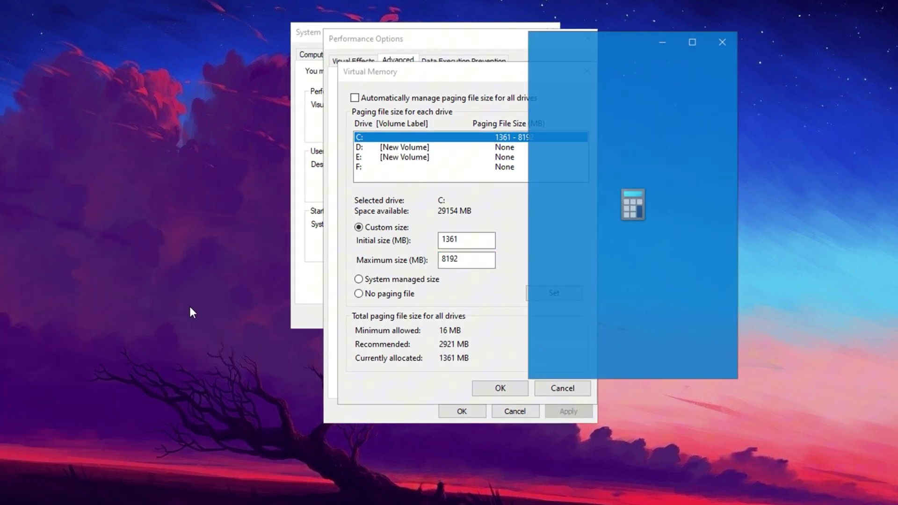
left_click_drag(635, 49, 702, 67)
left_click(638, 344)
left_click(751, 311)
left_click(796, 280)
left_click(644, 347)
left_click(690, 379)
left_click(706, 357)
left_click(656, 319)
left_click(810, 384)
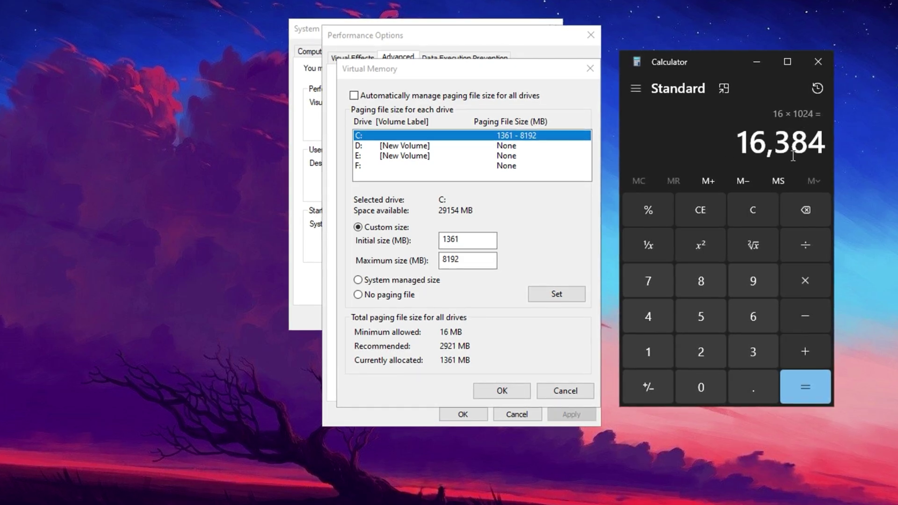
Halve 16,384 to 8,192, close Calculator, and confirm the Virtual Memory settings.
left_click(804, 243)
left_click(700, 358)
left_click(794, 390)
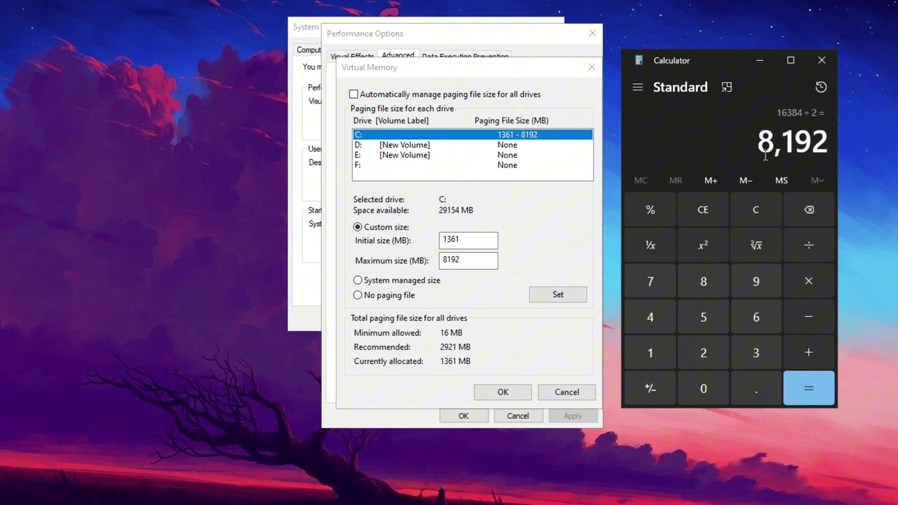
left_click(830, 71)
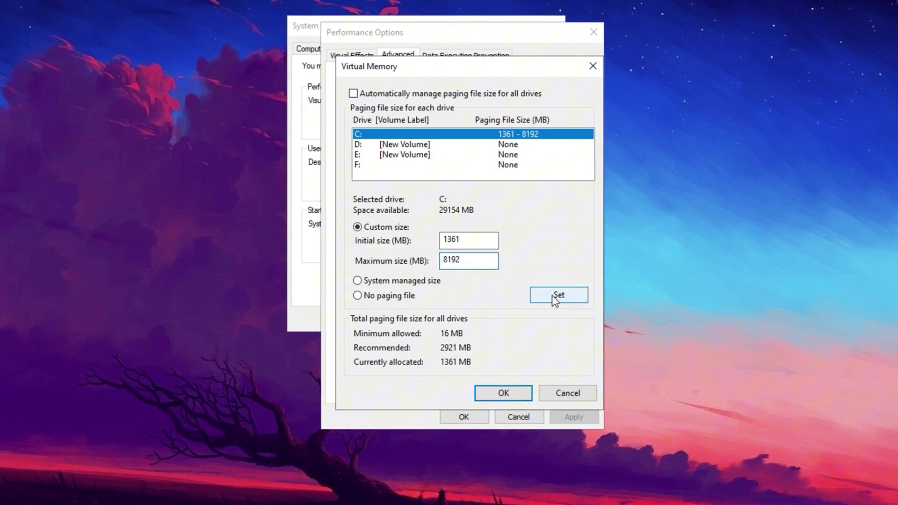
left_click(503, 391)
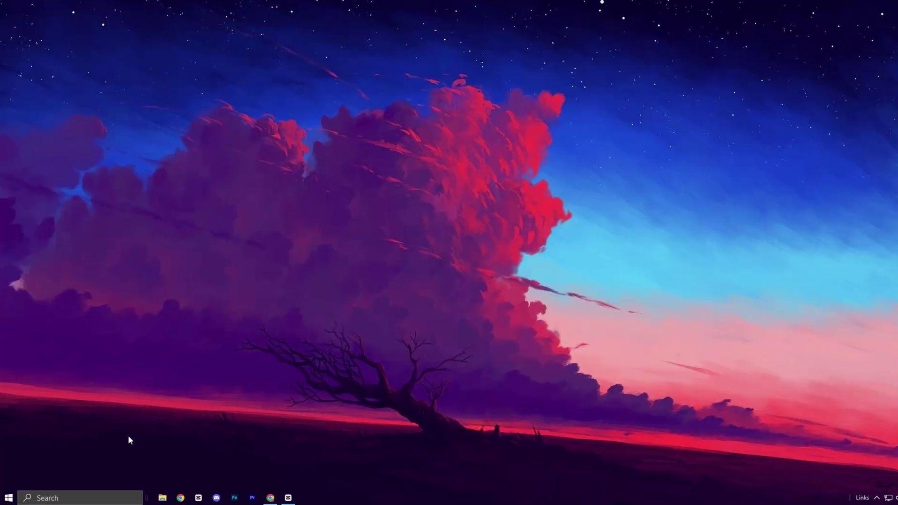
In System Configuration, set Boot advanced options' Number of processors to 8 and confirm.
left_click(82, 498)
type("msco")
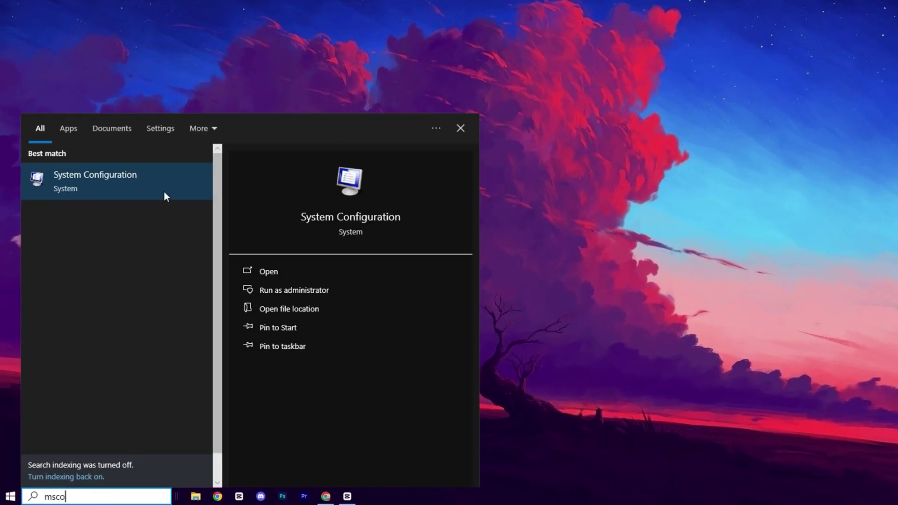
left_click(164, 192)
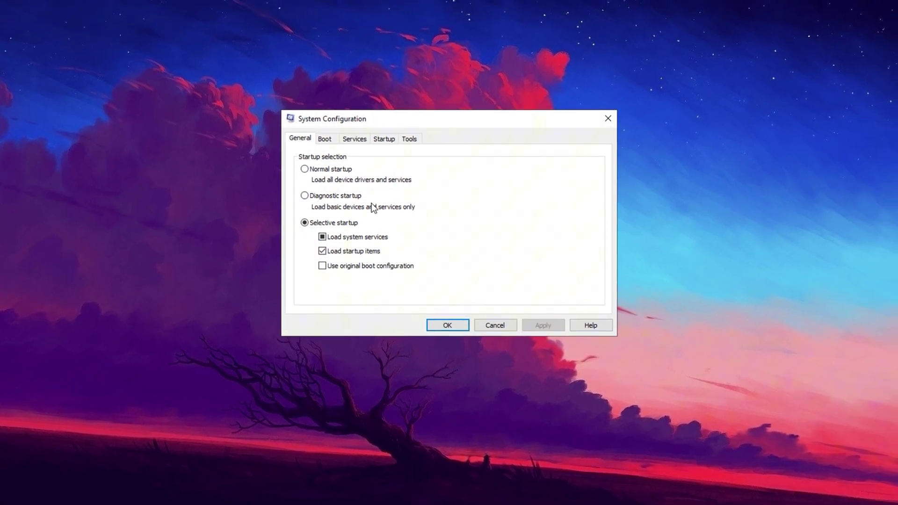
left_click(325, 140)
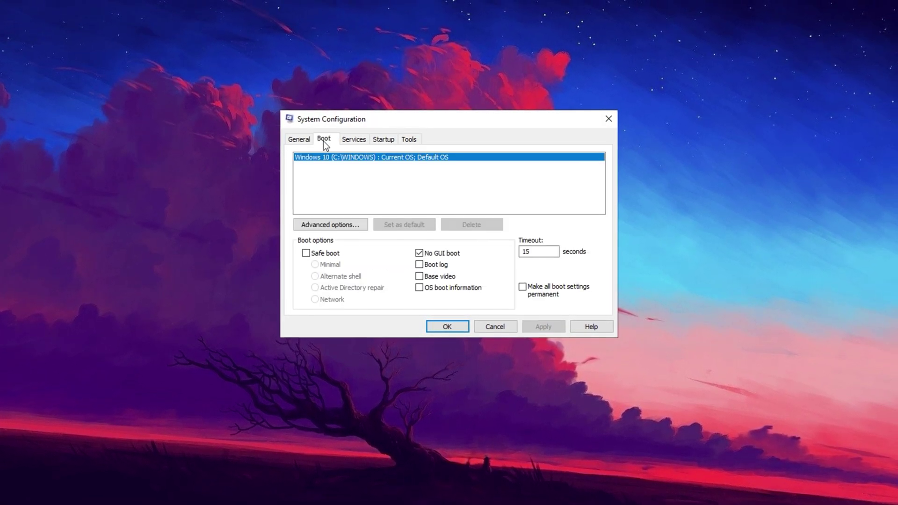
left_click(317, 227)
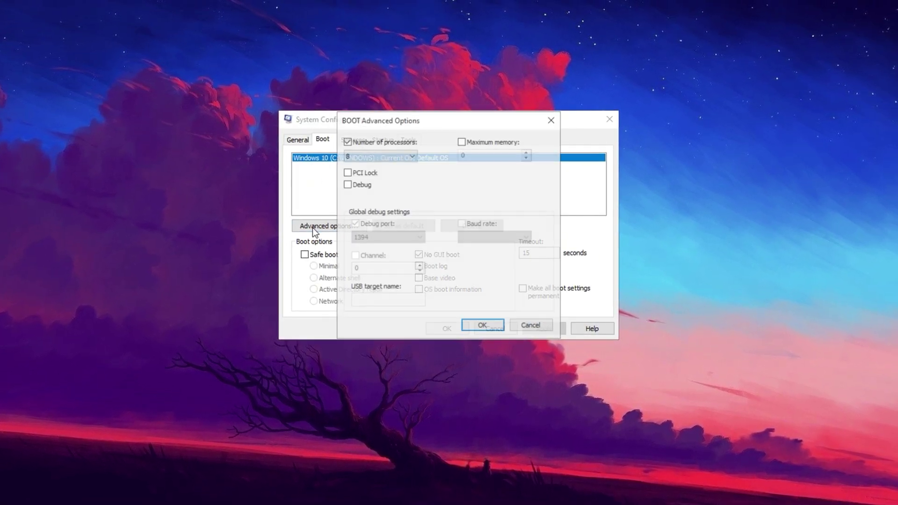
left_click(356, 156)
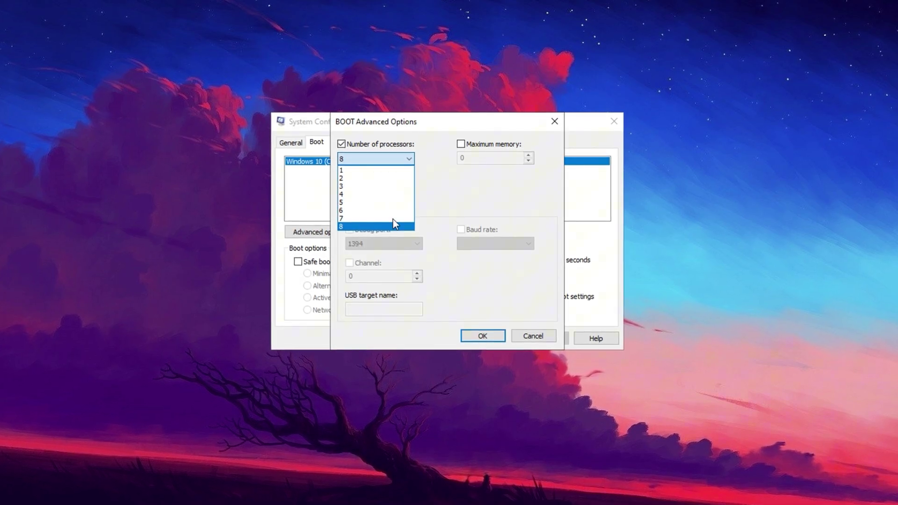
left_click(381, 226)
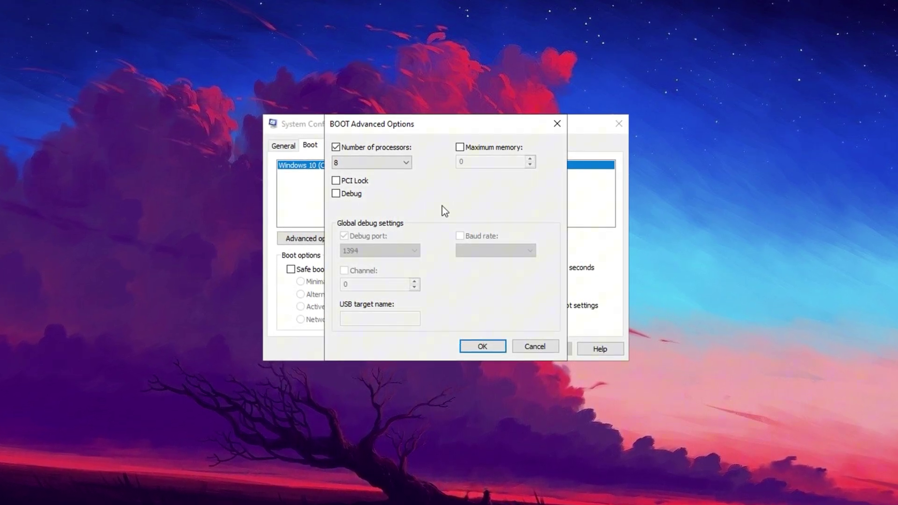
left_click(478, 349)
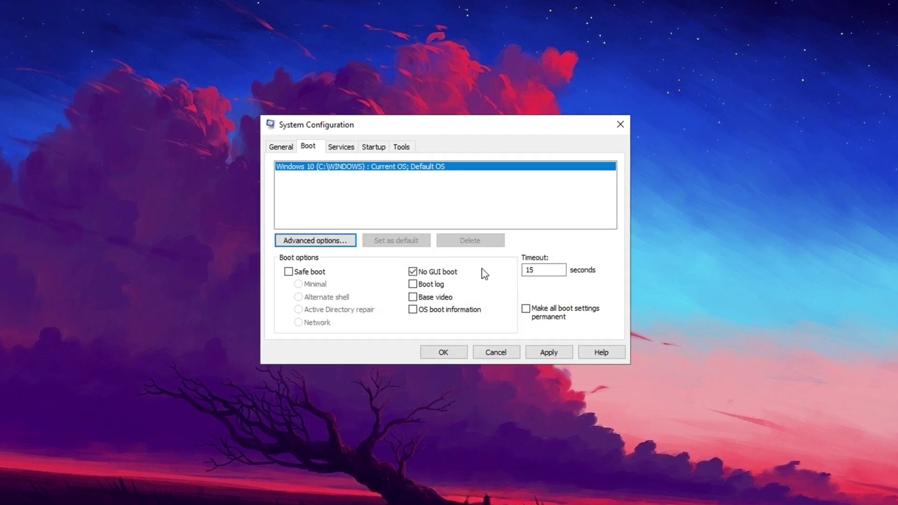
Tick Hide all Microsoft services on the Services tab and review the remaining services.
left_click(338, 149)
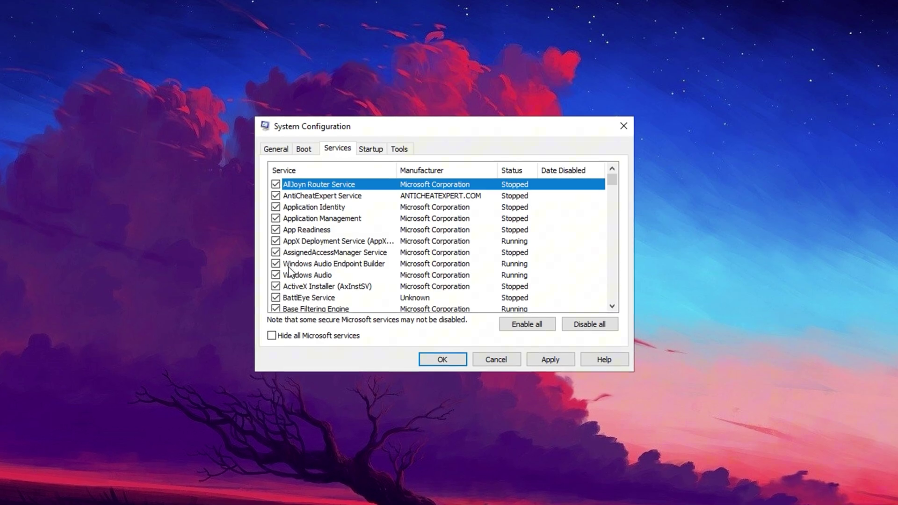
left_click(287, 335)
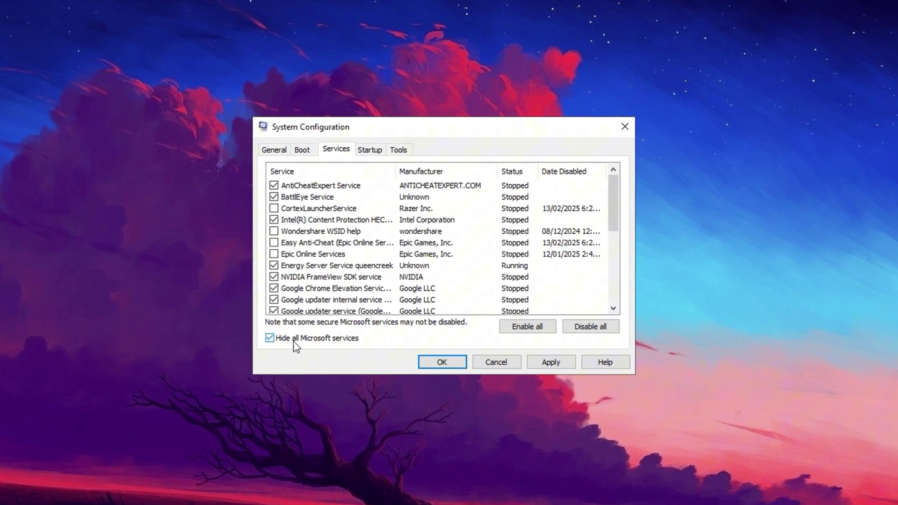
scroll(345, 229, "down", 2)
scroll(342, 254, "down", 3)
scroll(336, 273, "up", 5)
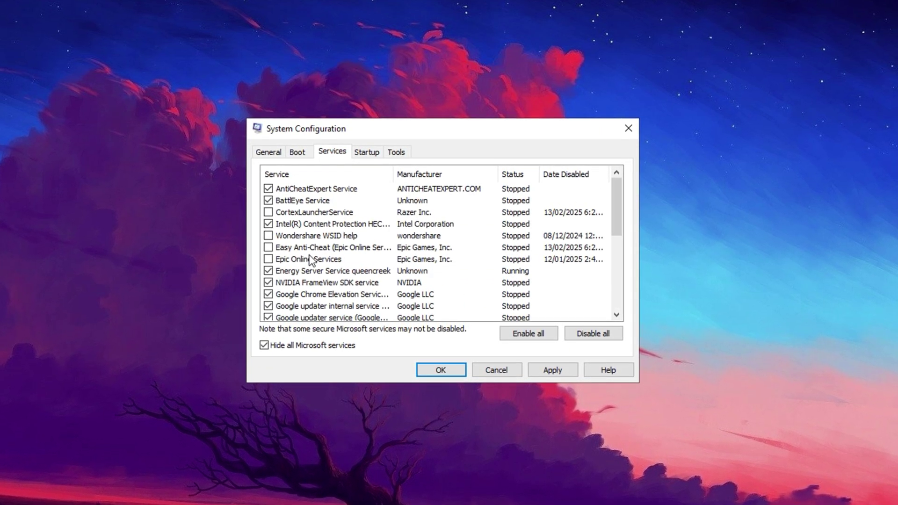
scroll(338, 265, "down", 4)
scroll(338, 266, "down", 1)
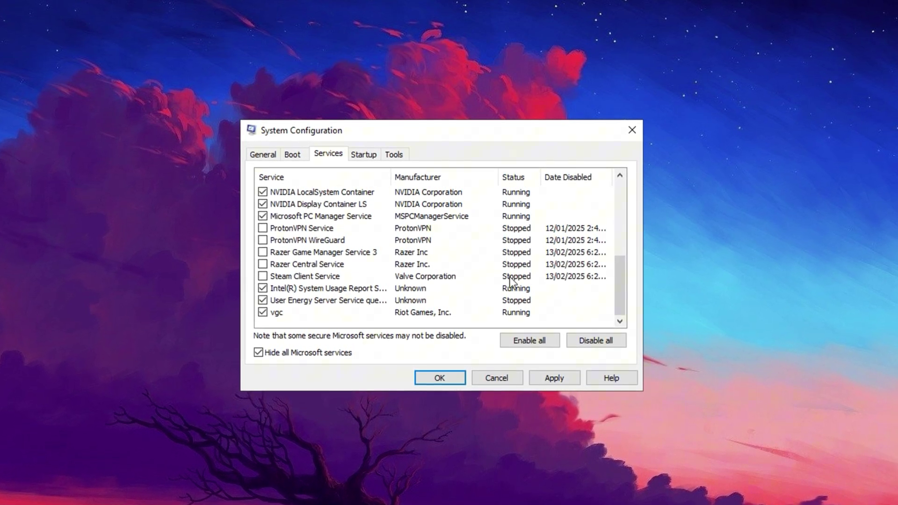
Review startup apps in Task Manager from the Startup tab, then close Task Manager.
left_click(364, 155)
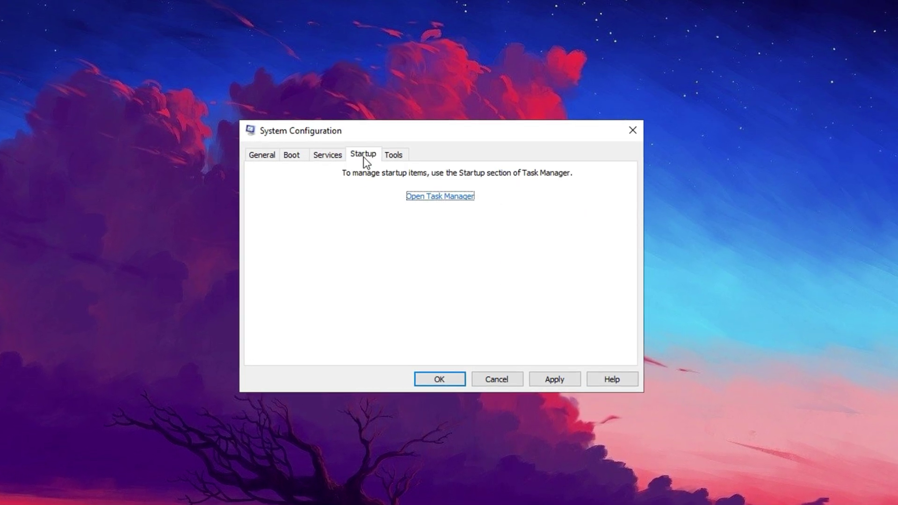
left_click(435, 196)
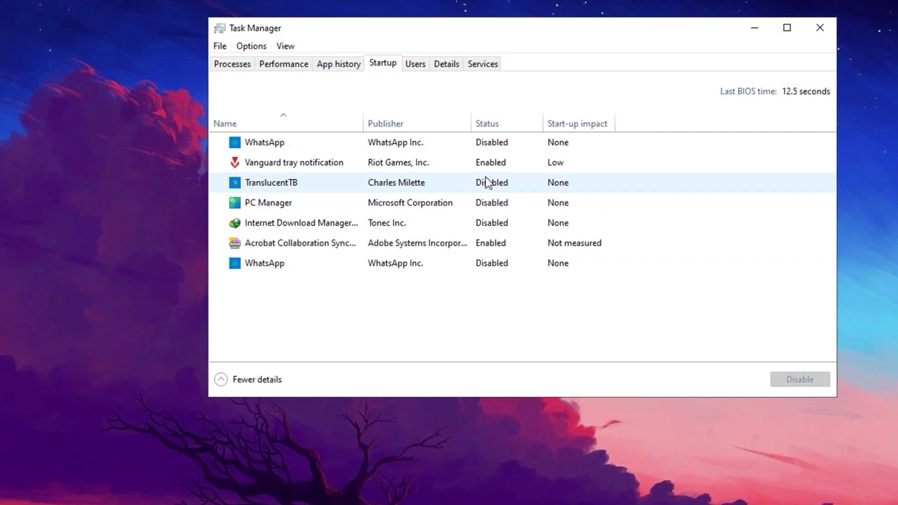
right_click(476, 232)
left_click(464, 224)
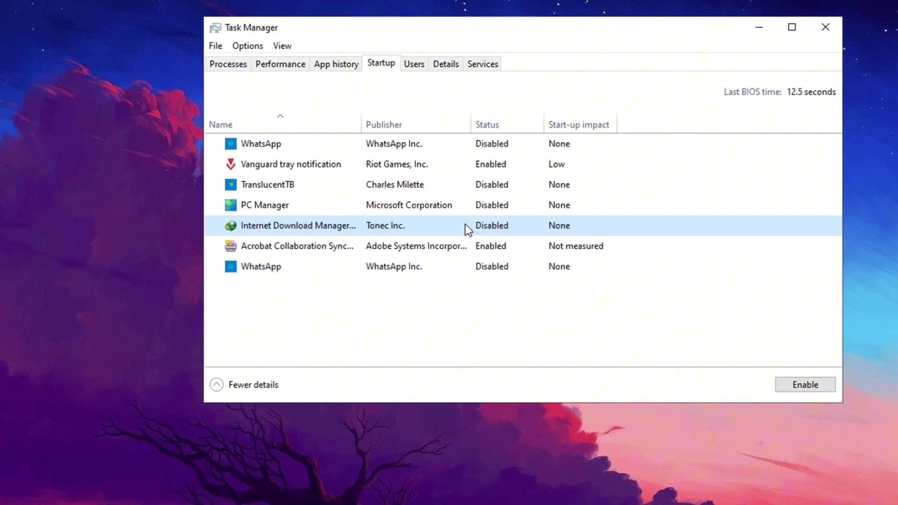
left_click(836, 32)
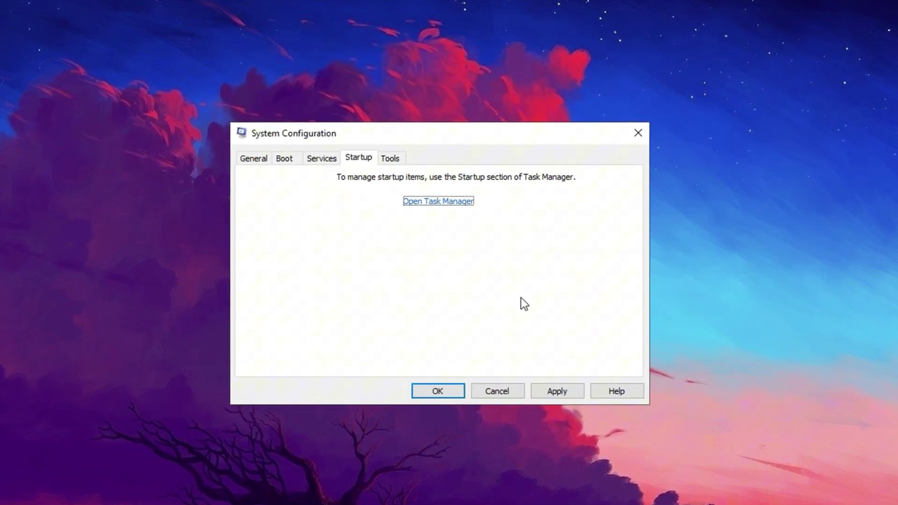
Apply the System Configuration changes with OK, bringing up the restart prompt.
left_click(452, 392)
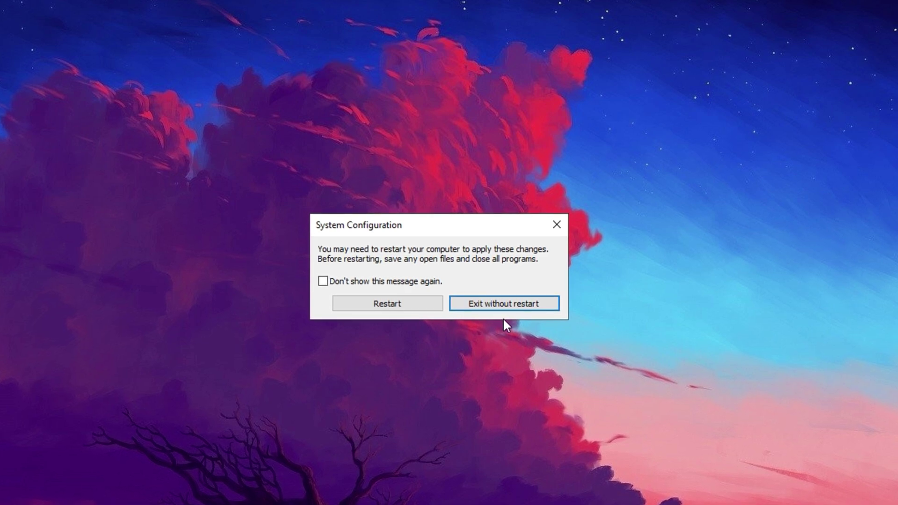